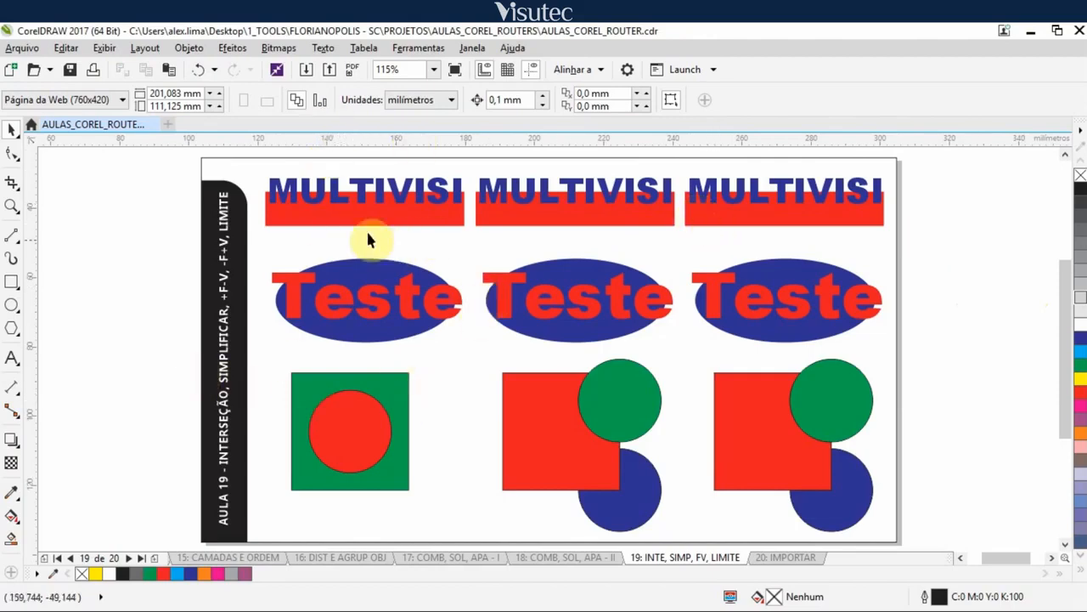
# Select the leftmost blue MULTIVISI text with its red rectangle and create an intersection of the two.
pyautogui.click(280, 183)
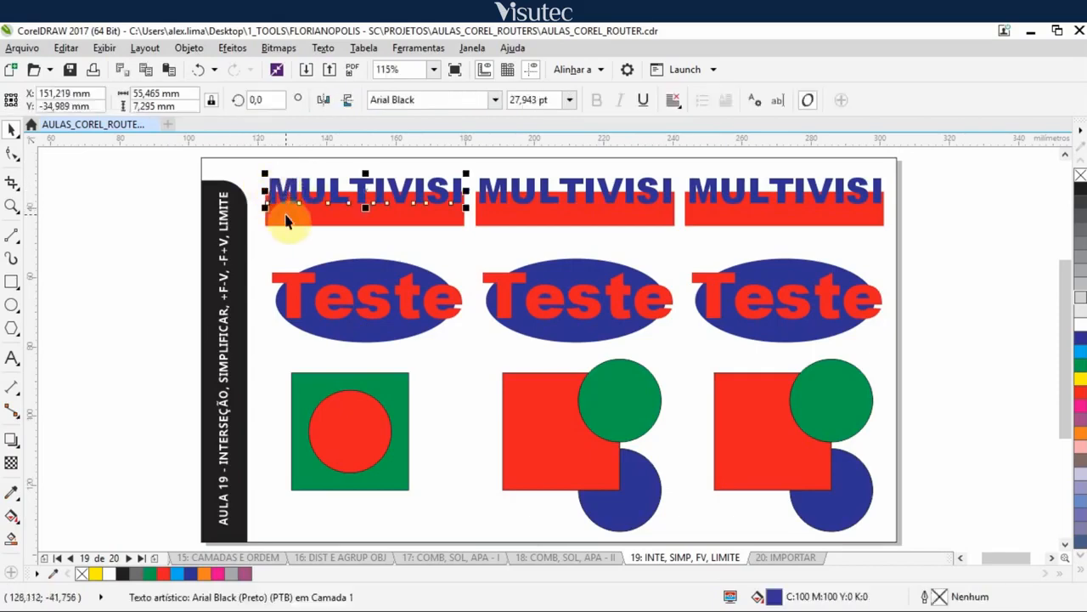
pyautogui.keyDown('shift'); pyautogui.click(287, 215); pyautogui.keyUp('shift')
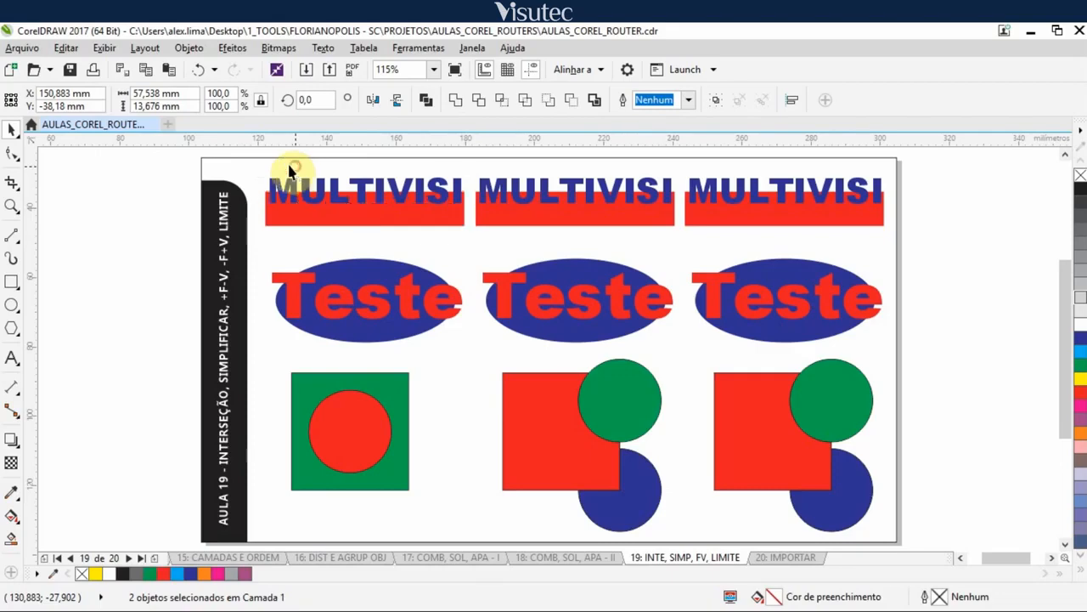
pyautogui.click(249, 164)
pyautogui.moveTo(253, 163); pyautogui.dragTo(471, 243)
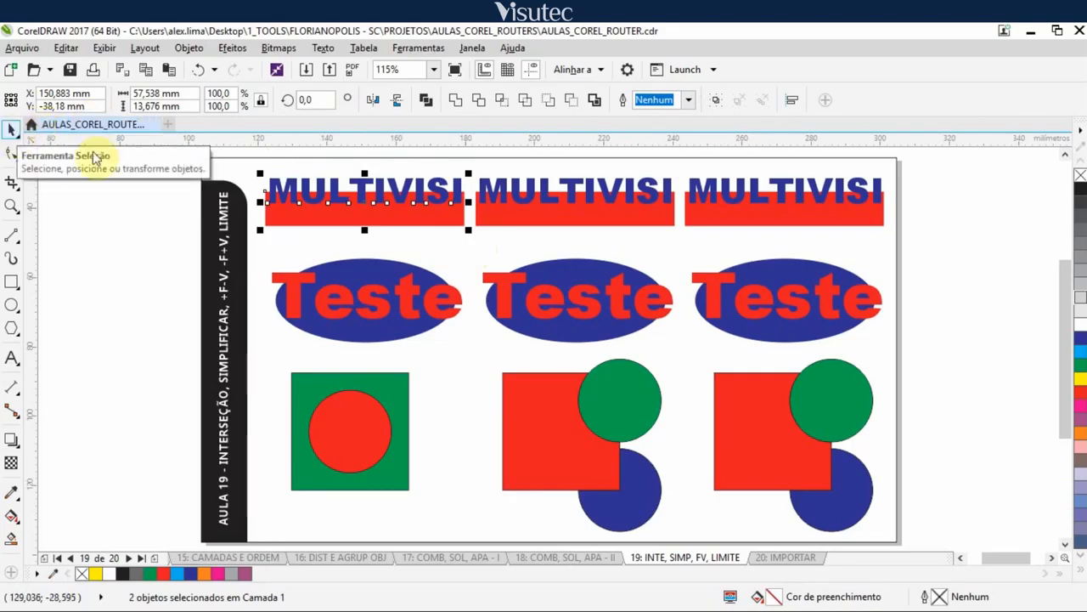
pyautogui.click(326, 182)
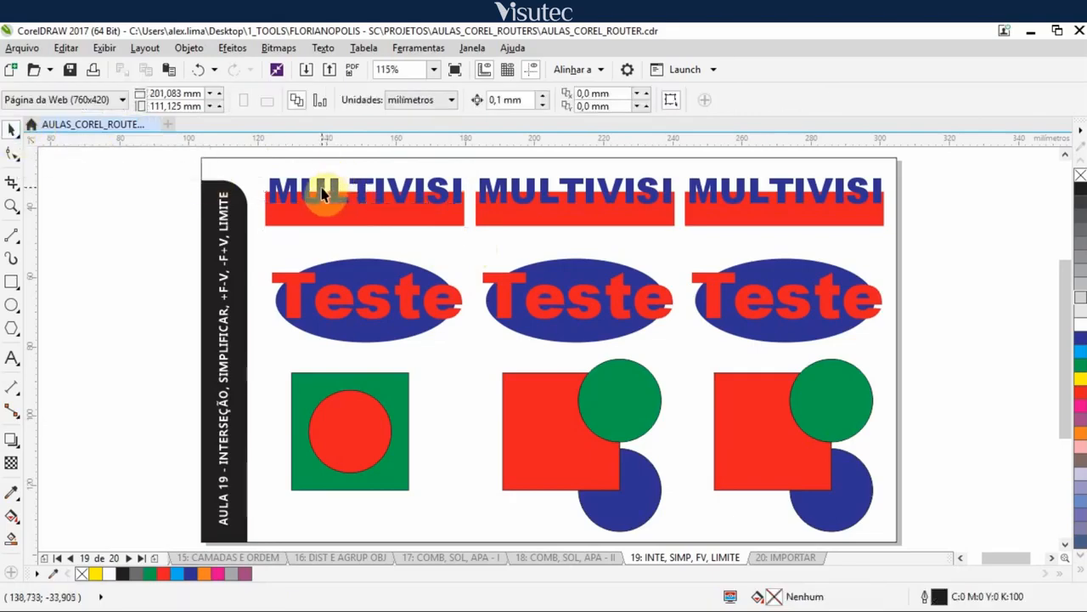
pyautogui.click(322, 186)
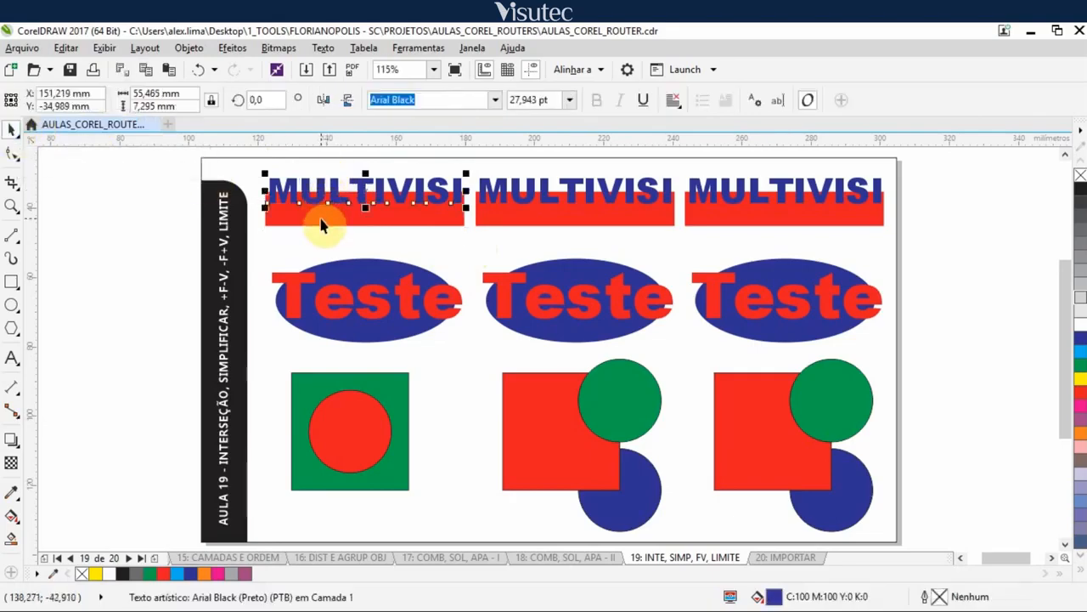
pyautogui.keyDown('shift'); pyautogui.click(321, 221); pyautogui.keyUp('shift')
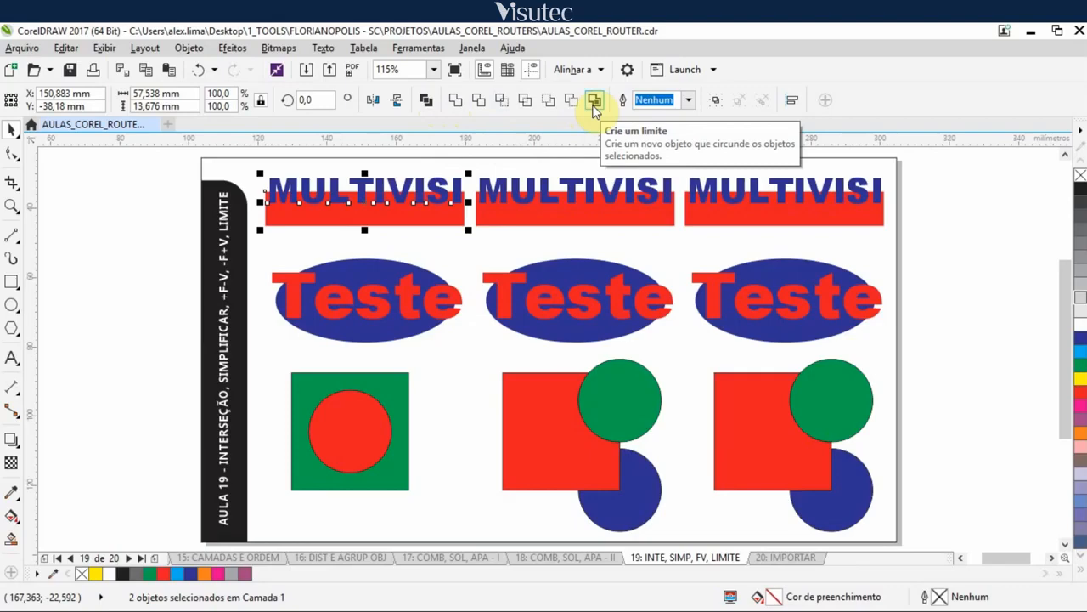
pyautogui.click(501, 102)
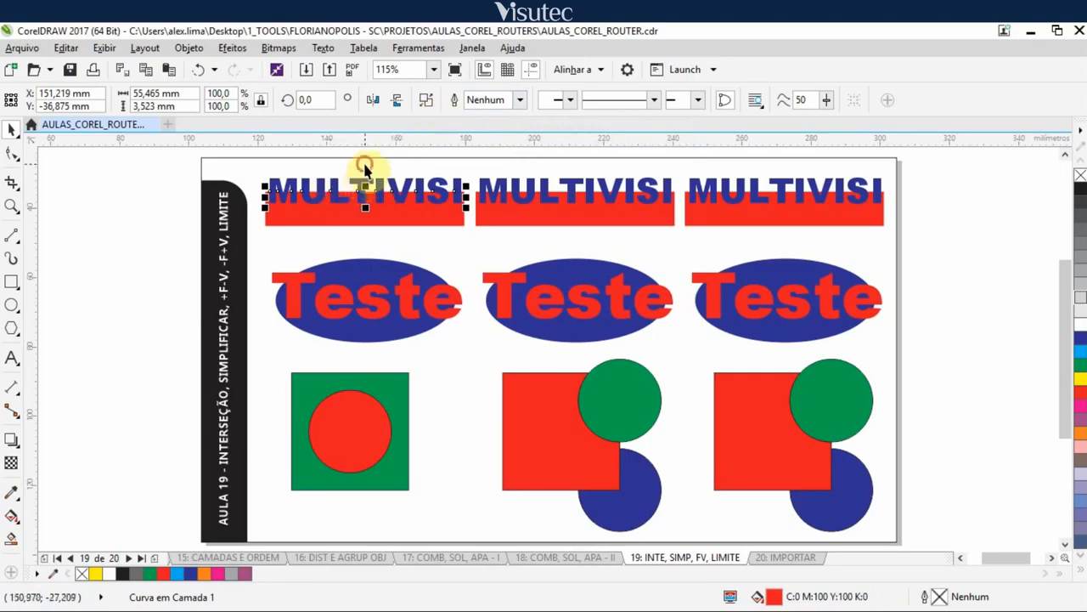
# Move the blue MULTIVISI text up and its red rectangle down, away from the intersection shape, and select that shape.
pyautogui.click(361, 194)
pyautogui.click(331, 178)
pyautogui.moveTo(330, 172); pyautogui.dragTo(323, 166)
pyautogui.moveTo(355, 221); pyautogui.dragTo(367, 238)
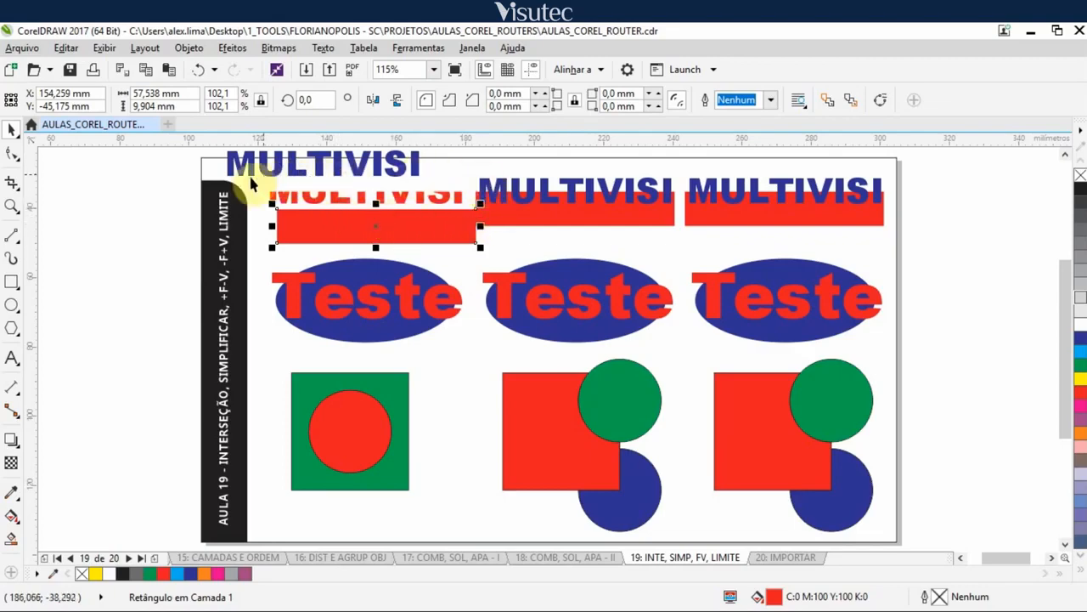
pyautogui.click(347, 201)
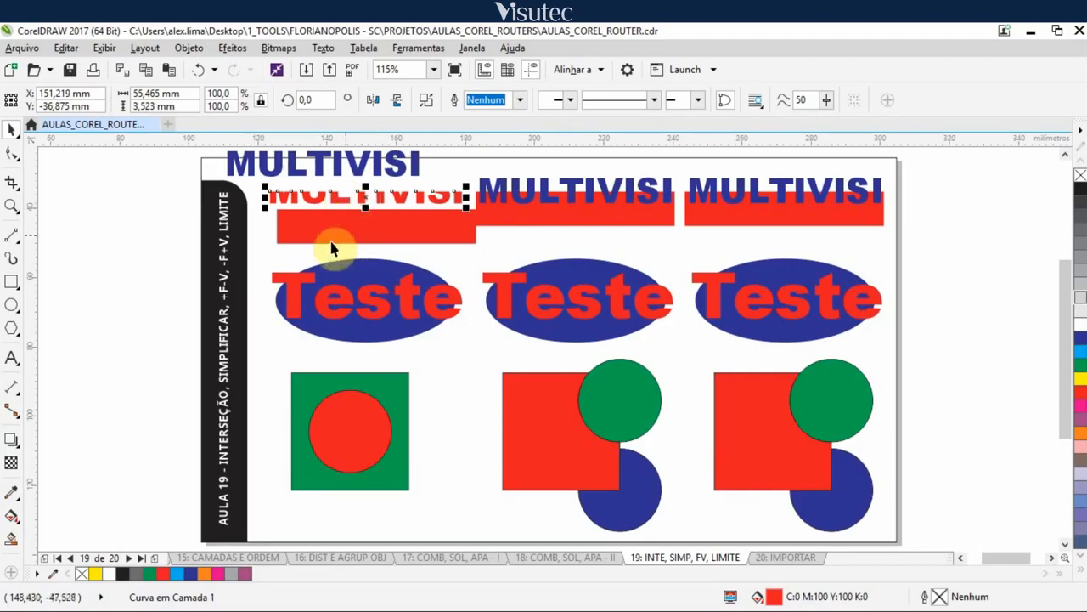
# Intersect the leftmost red Teste text with its blue ellipse, and move both originals off the page to expose the intersection.
pyautogui.click(294, 289)
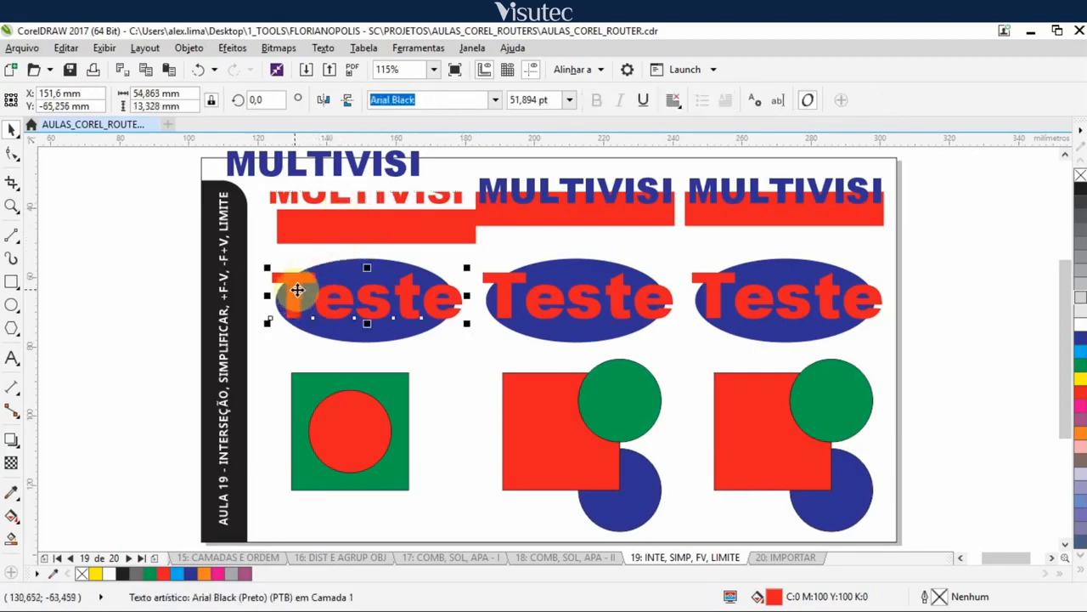
pyautogui.keyDown('shift'); pyautogui.click(339, 279); pyautogui.keyUp('shift')
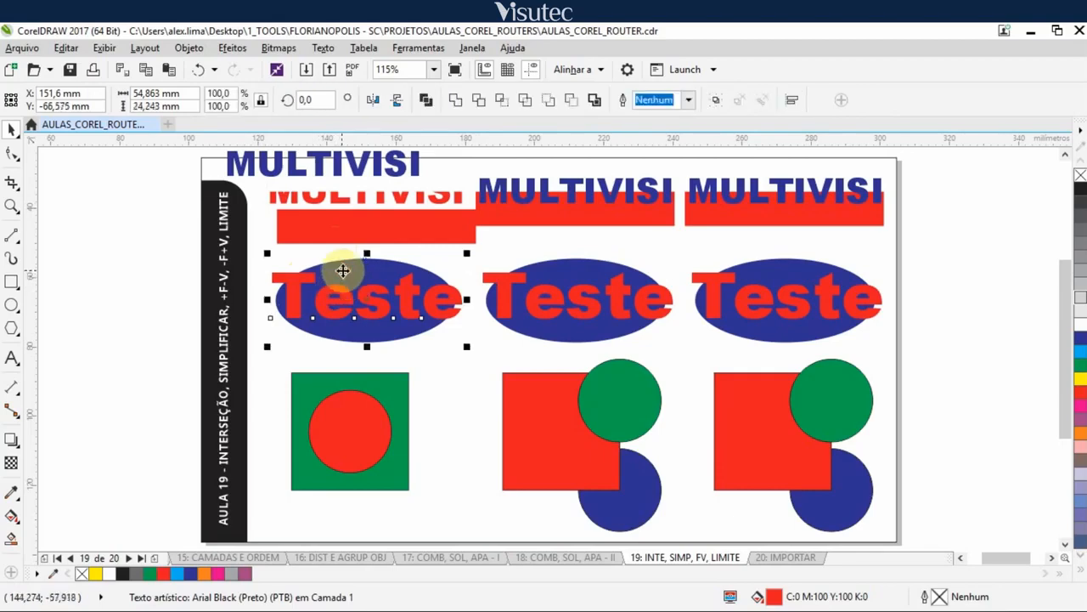
pyautogui.click(501, 101)
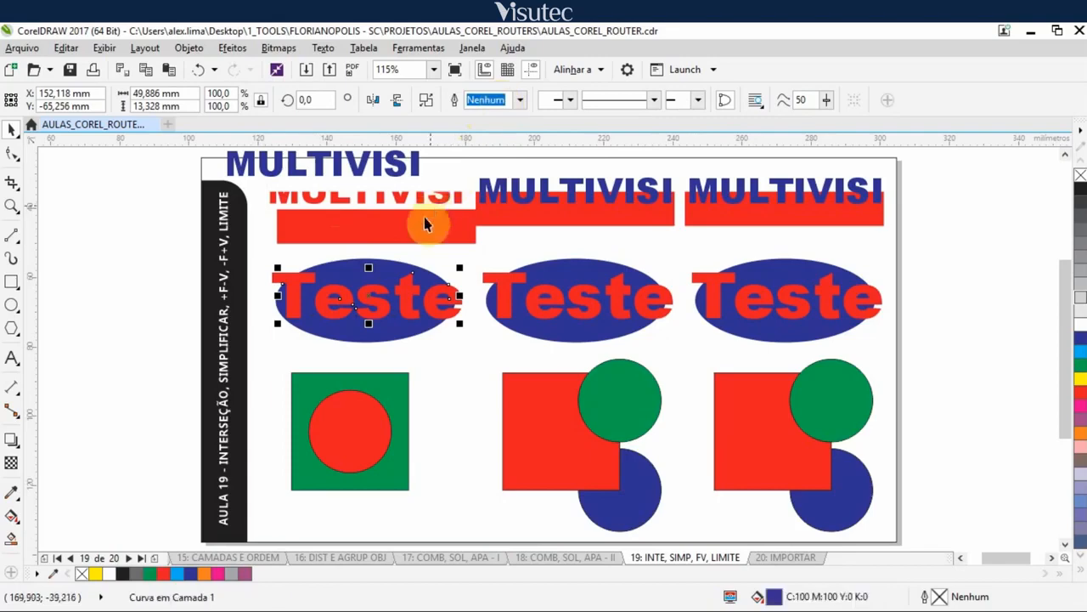
pyautogui.click(418, 250)
pyautogui.moveTo(360, 299); pyautogui.dragTo(109, 204)
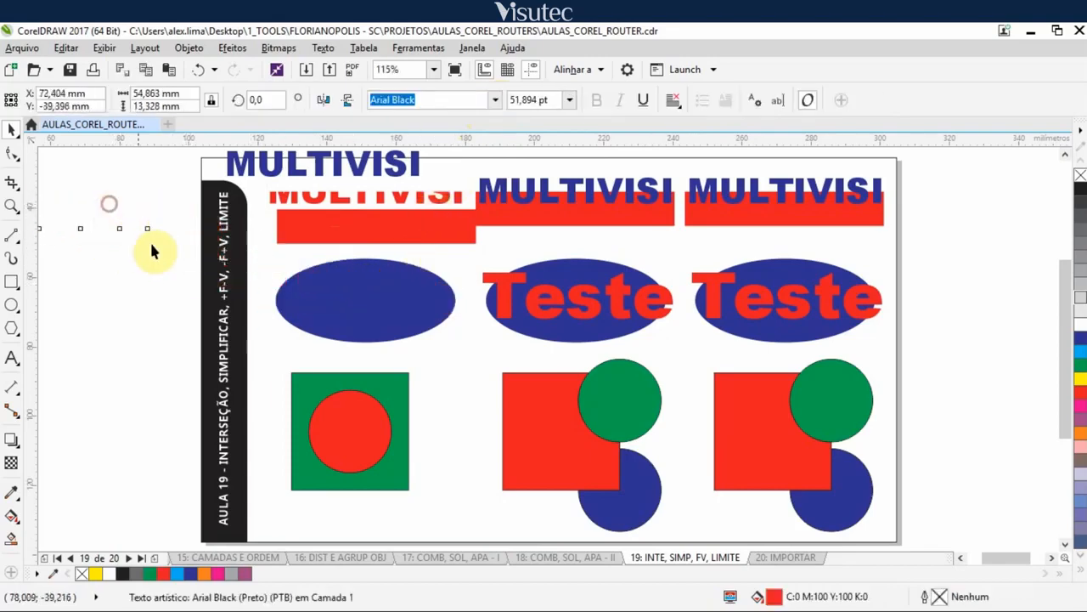
pyautogui.moveTo(365, 328); pyautogui.dragTo(110, 321)
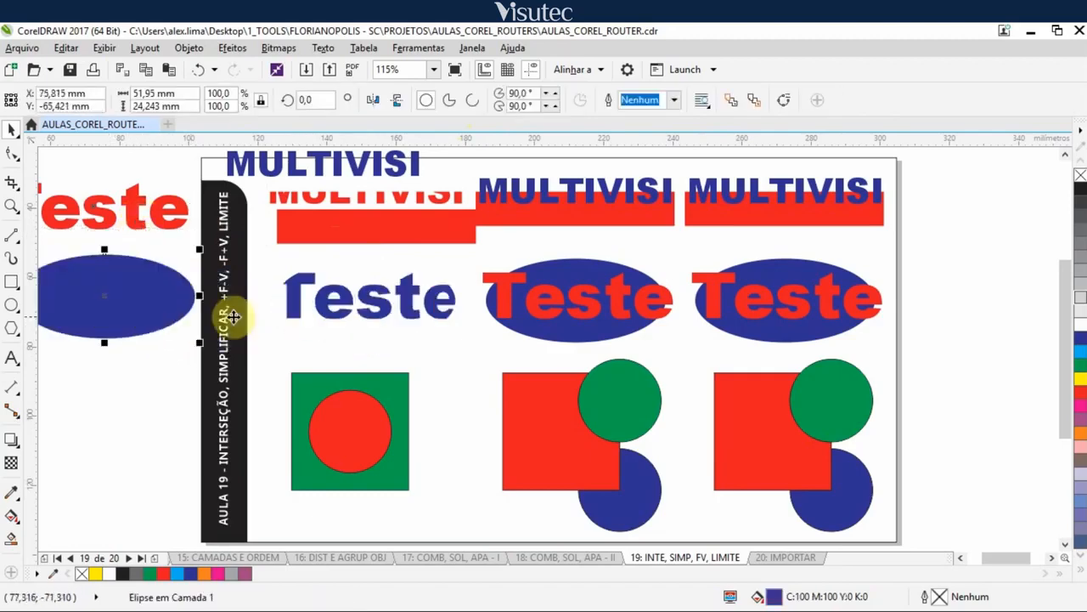
pyautogui.click(412, 301)
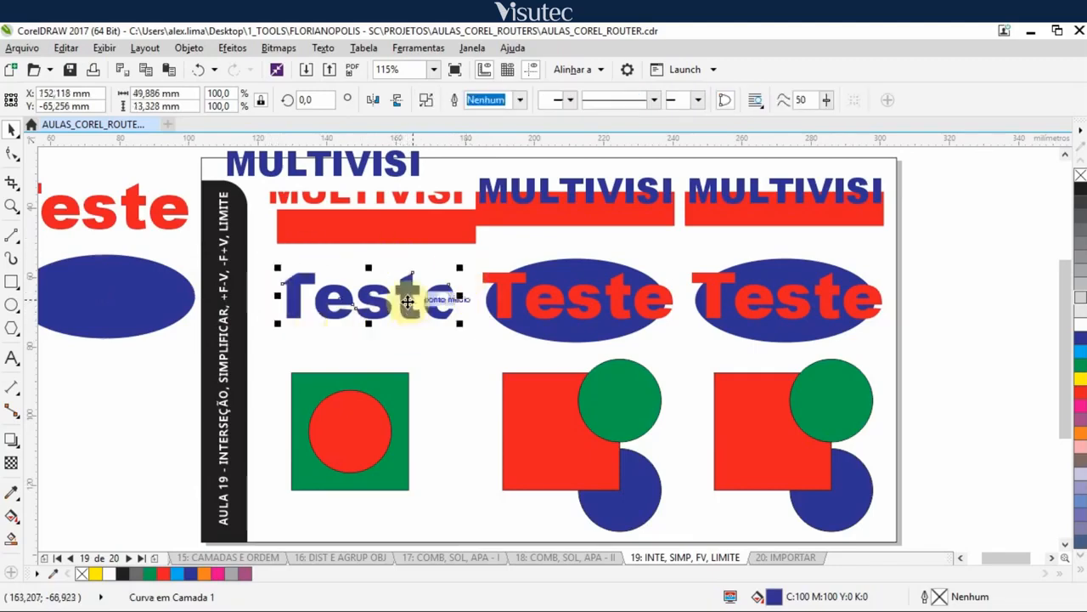
# Intersect the green square with the red circle inside it, and move both originals off the page to isolate the intersection.
pyautogui.click(308, 386)
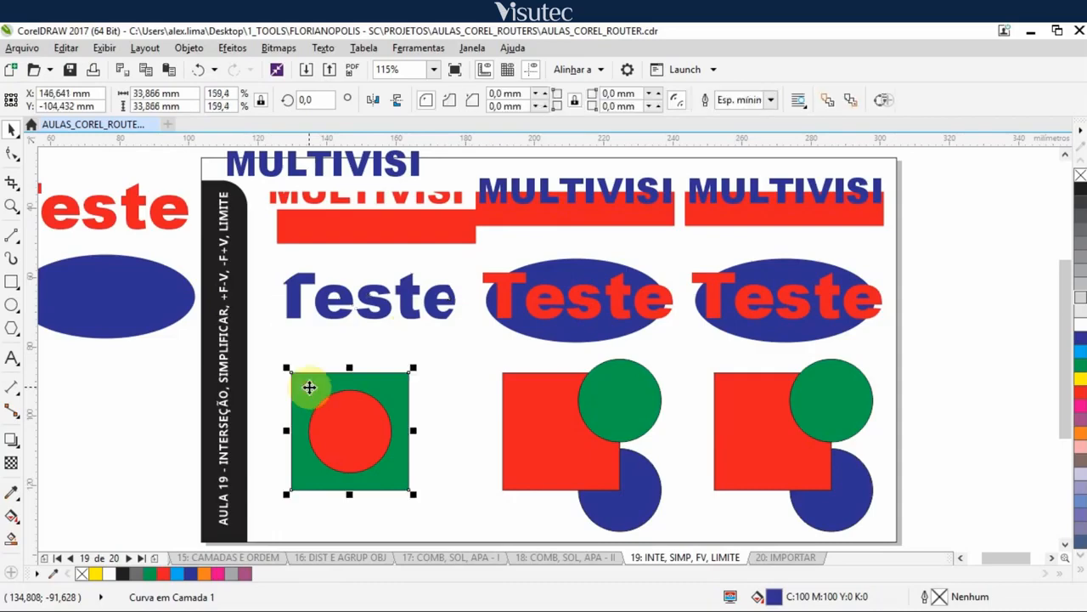
pyautogui.keyDown('shift'); pyautogui.click(340, 412); pyautogui.keyUp('shift')
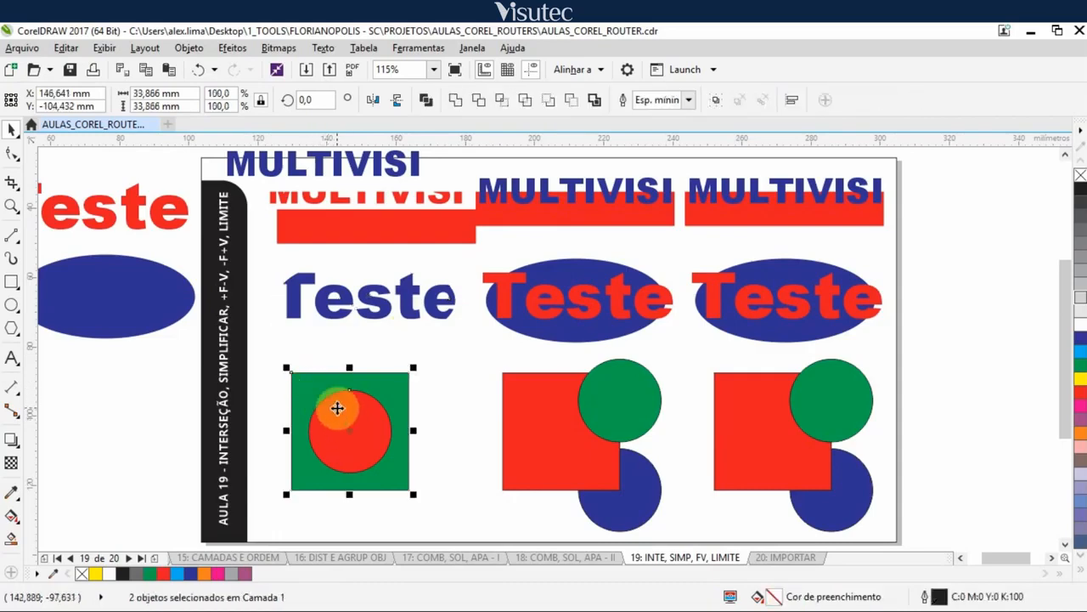
pyautogui.click(502, 101)
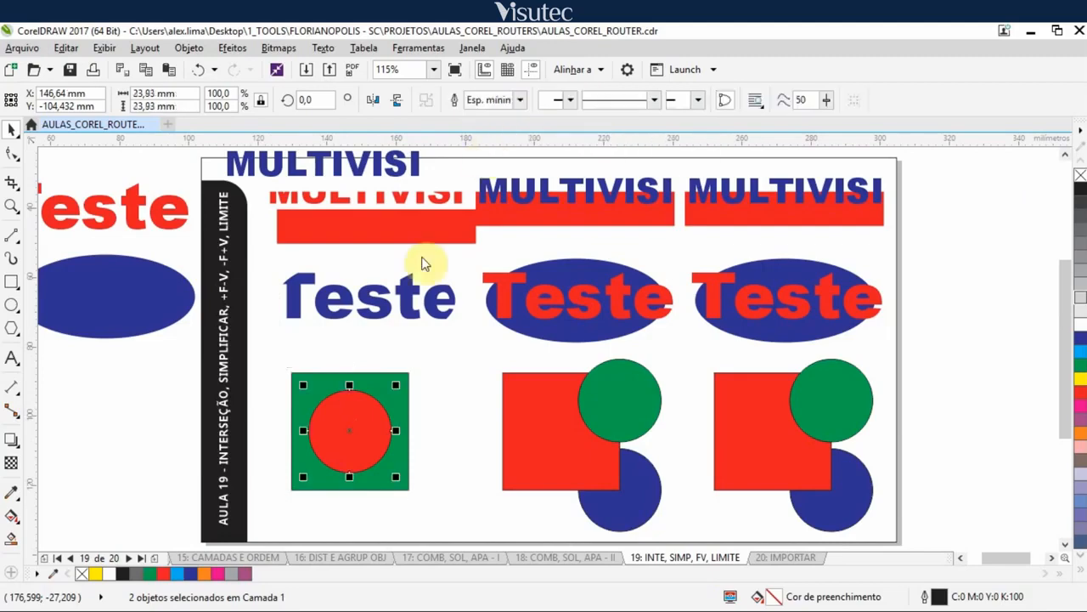
pyautogui.click(408, 348)
pyautogui.moveTo(358, 411); pyautogui.dragTo(137, 393)
pyautogui.moveTo(396, 388); pyautogui.dragTo(140, 452)
pyautogui.moveTo(360, 428)
pyautogui.mouseDown()
pyautogui.moveTo(389, 458)
pyautogui.moveTo(404, 409)
pyautogui.moveTo(379, 451)
pyautogui.moveTo(361, 440)
pyautogui.mouseUp()
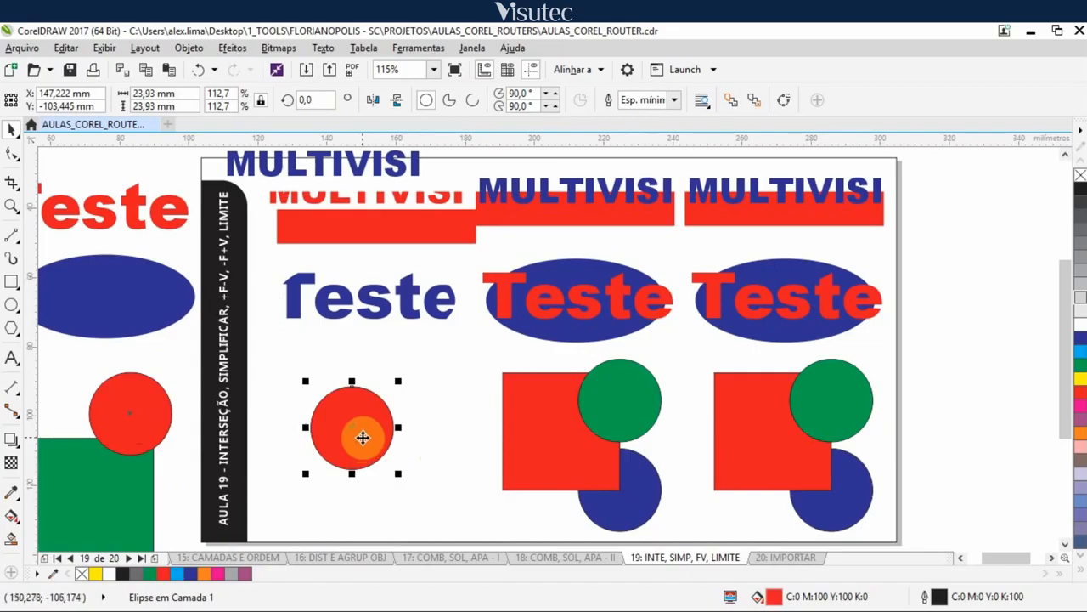
# Undo all intersections and moves made on the three leftmost examples, and clear the selection.
pyautogui.click(420, 409)
pyautogui.hotkey('ctrl', 'z')
pyautogui.hotkey('ctrl', 'z')
pyautogui.hotkey('ctrl', 'z')
pyautogui.hotkey('ctrl', 'z')
pyautogui.hotkey('ctrl', 'z')
pyautogui.hotkey('ctrl', 'z')
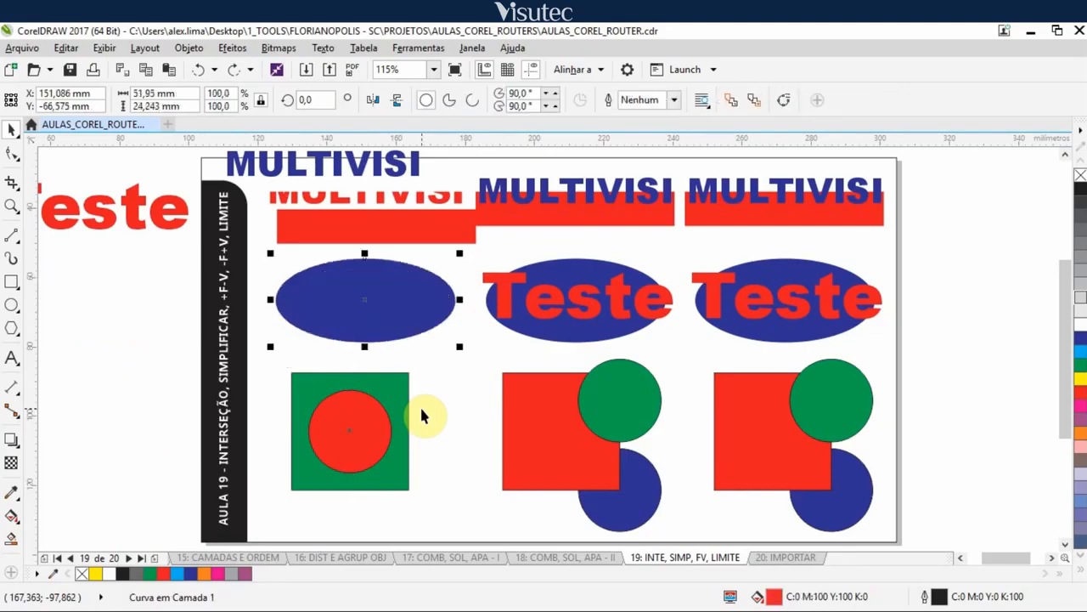
pyautogui.hotkey('ctrl', 'z')
pyautogui.hotkey('ctrl', 'z')
pyautogui.hotkey('ctrl', 'z')
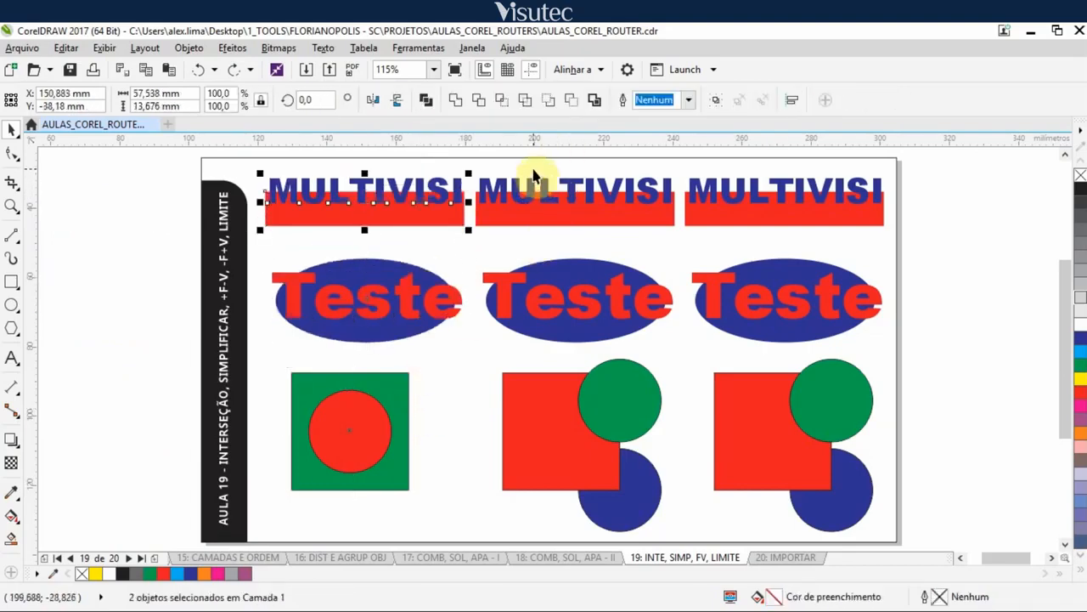
pyautogui.press('Escape')
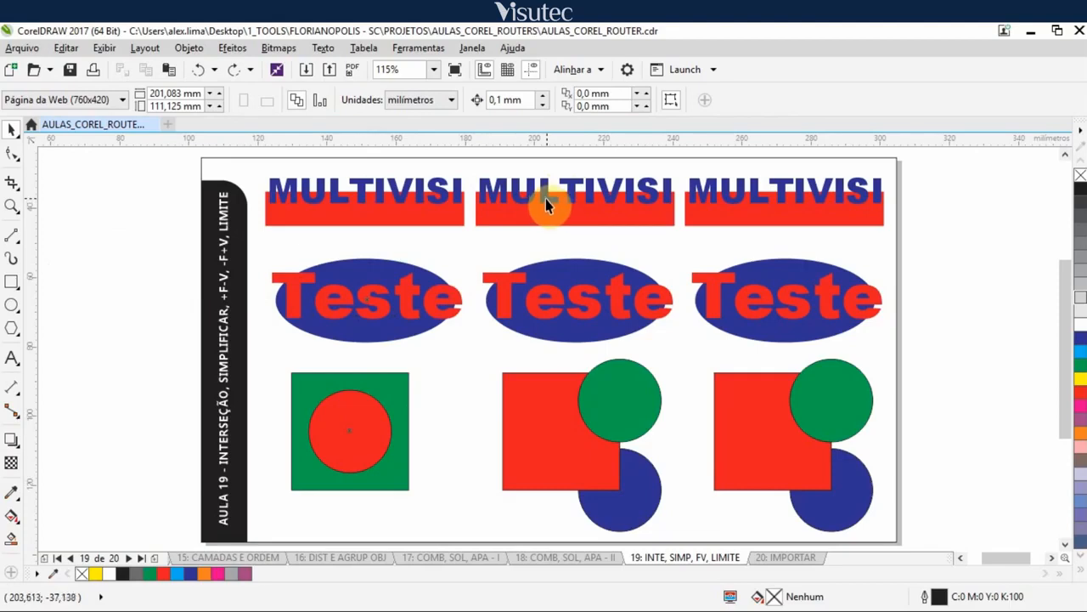
# Select the middle MULTIVISI text together with its red rectangle and apply Simplify to them.
pyautogui.click(546, 199)
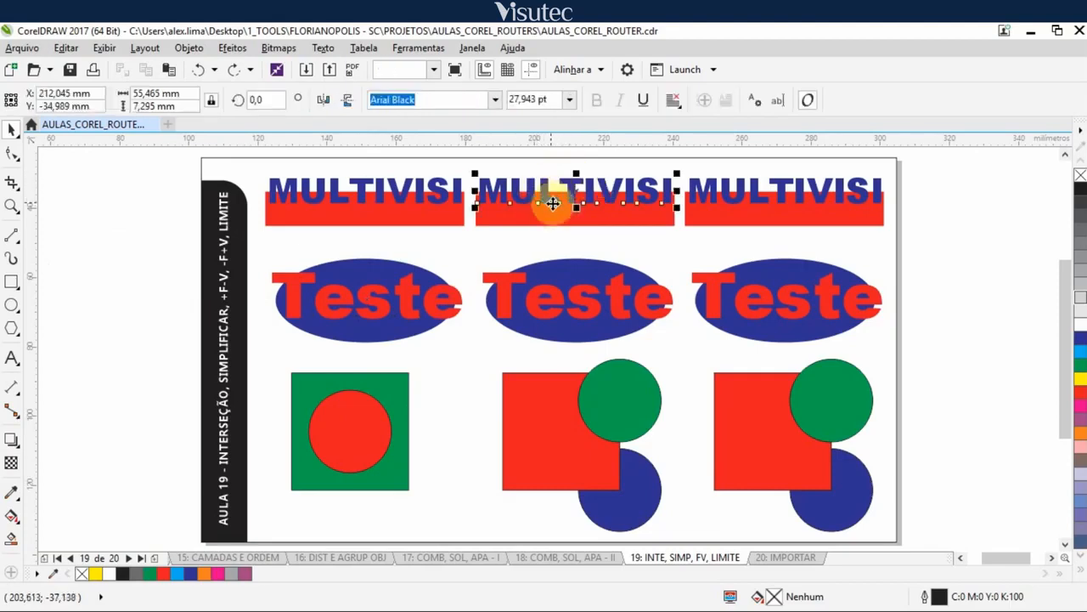
pyautogui.click(535, 221)
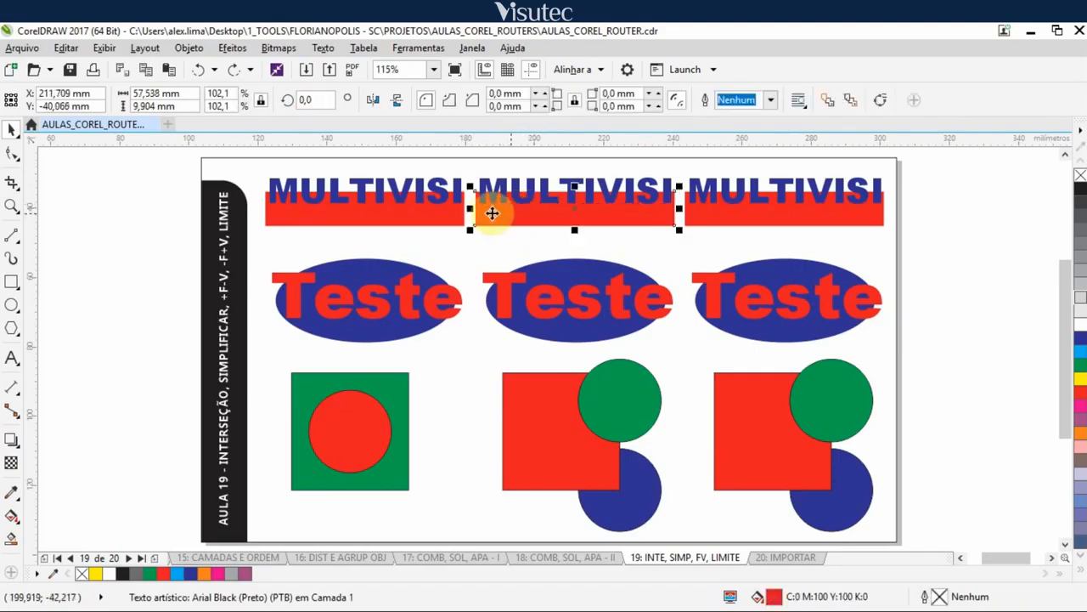
pyautogui.click(544, 198)
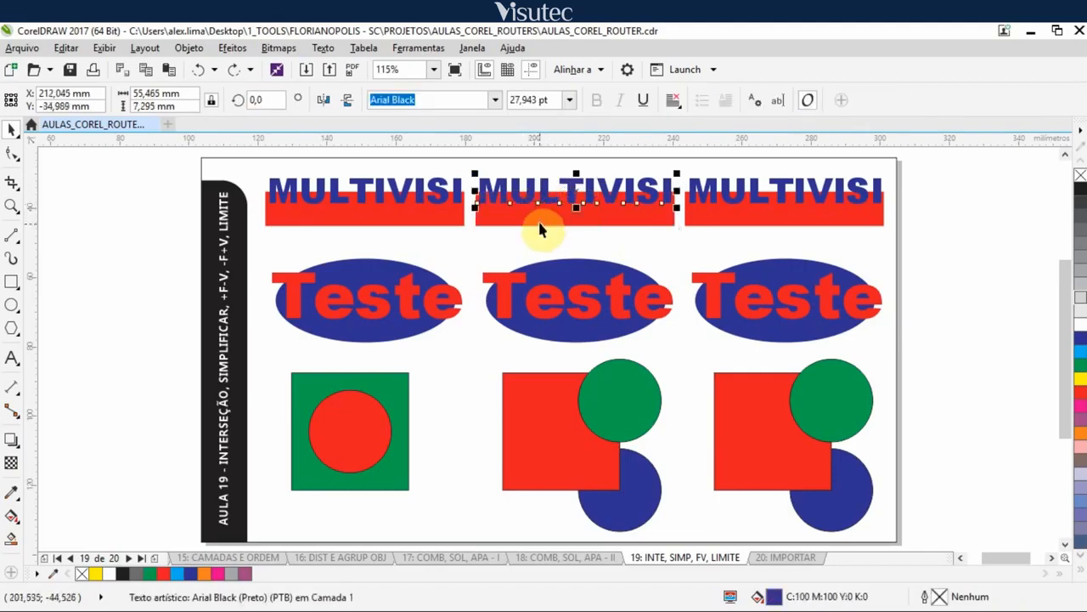
pyautogui.click(543, 218)
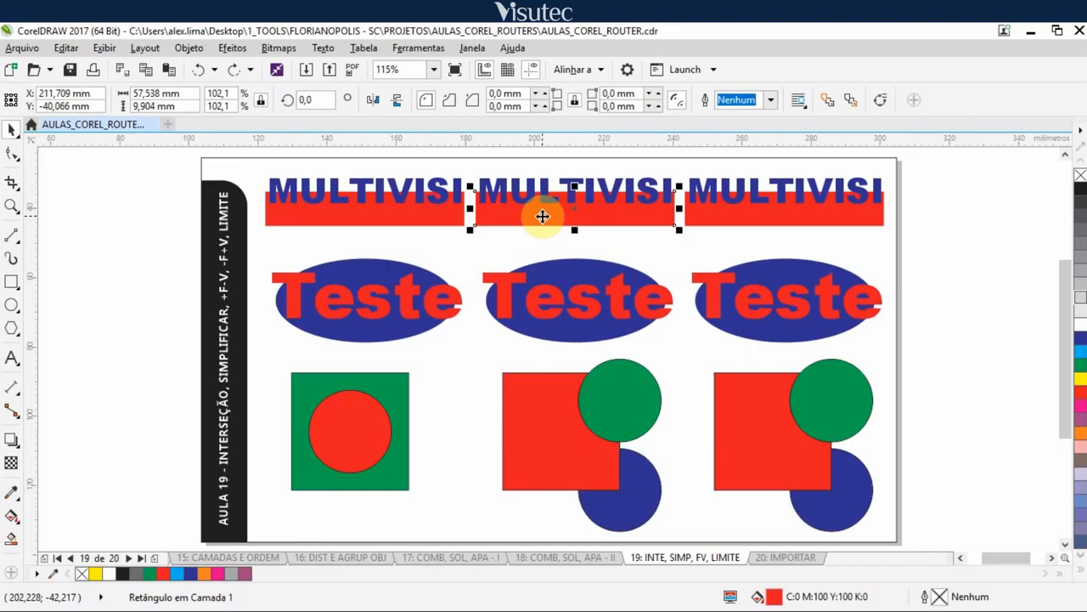
pyautogui.click(539, 174)
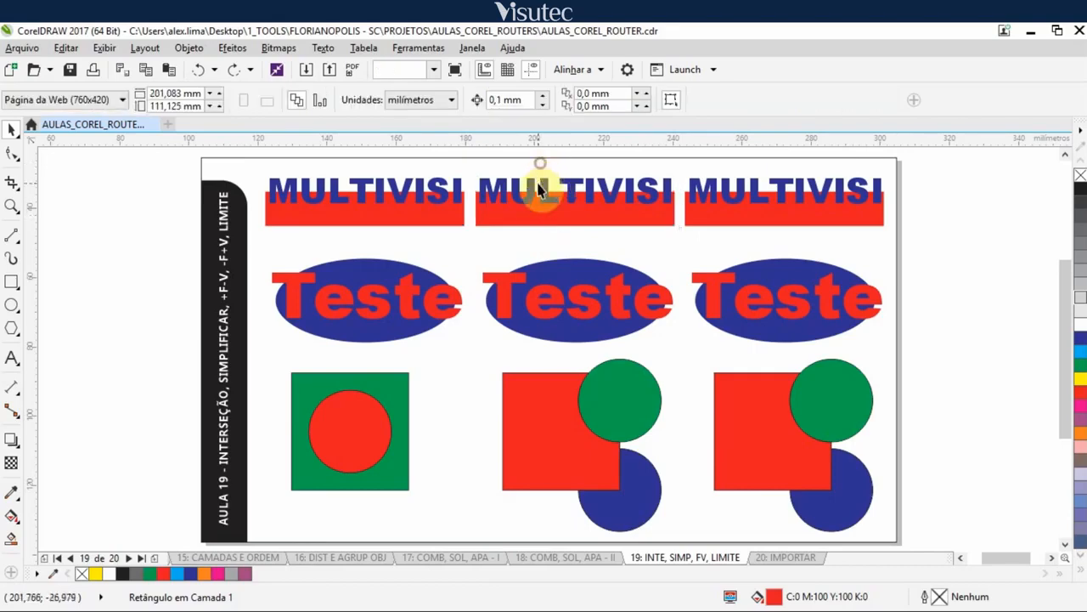
pyautogui.click(531, 187)
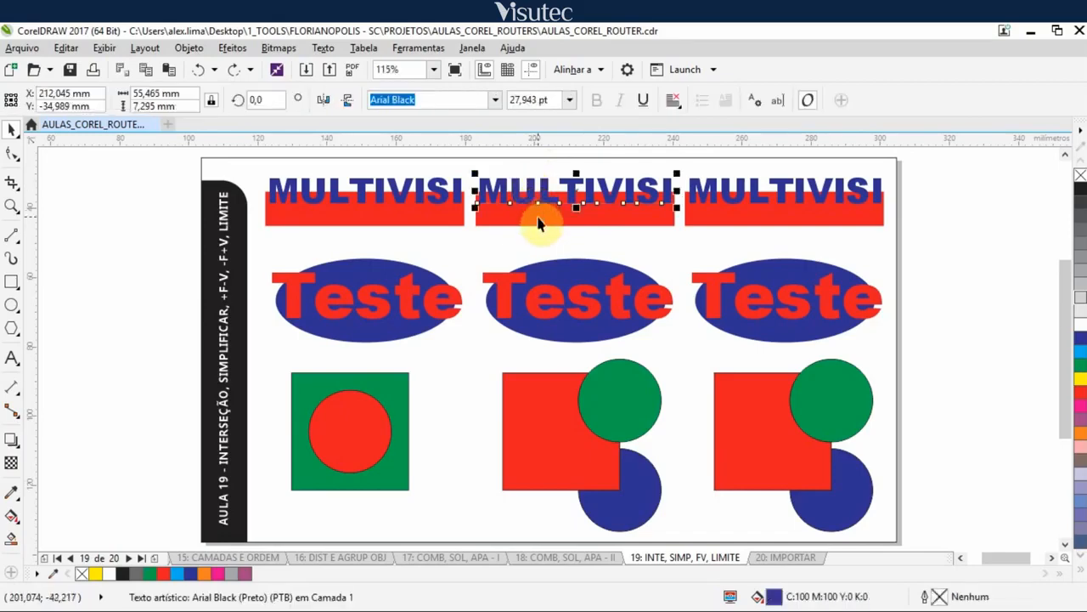
pyautogui.keyDown('shift'); pyautogui.click(538, 223); pyautogui.keyUp('shift')
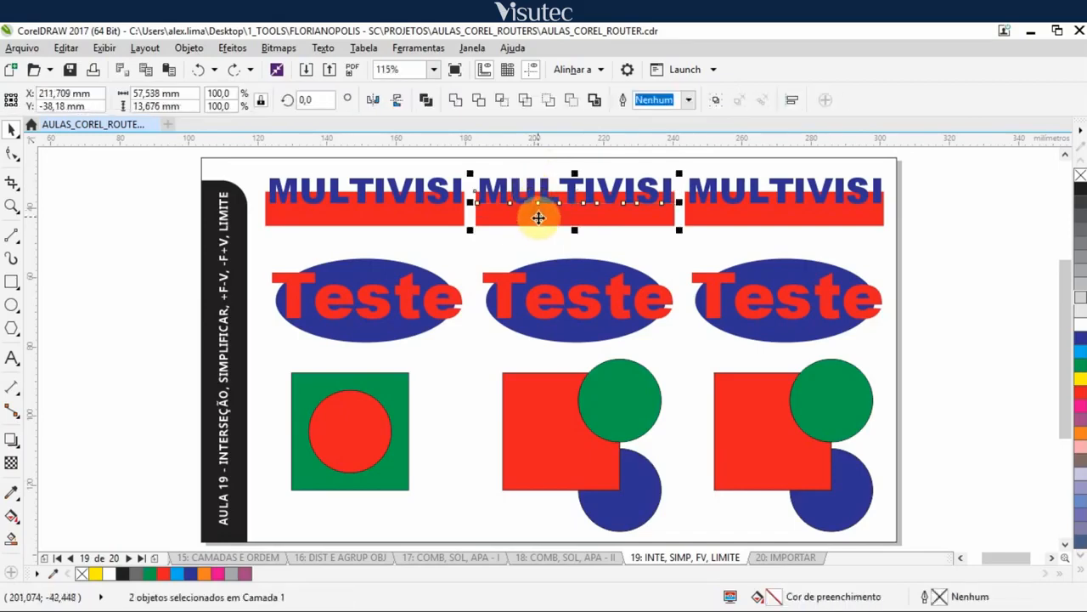
pyautogui.click(525, 102)
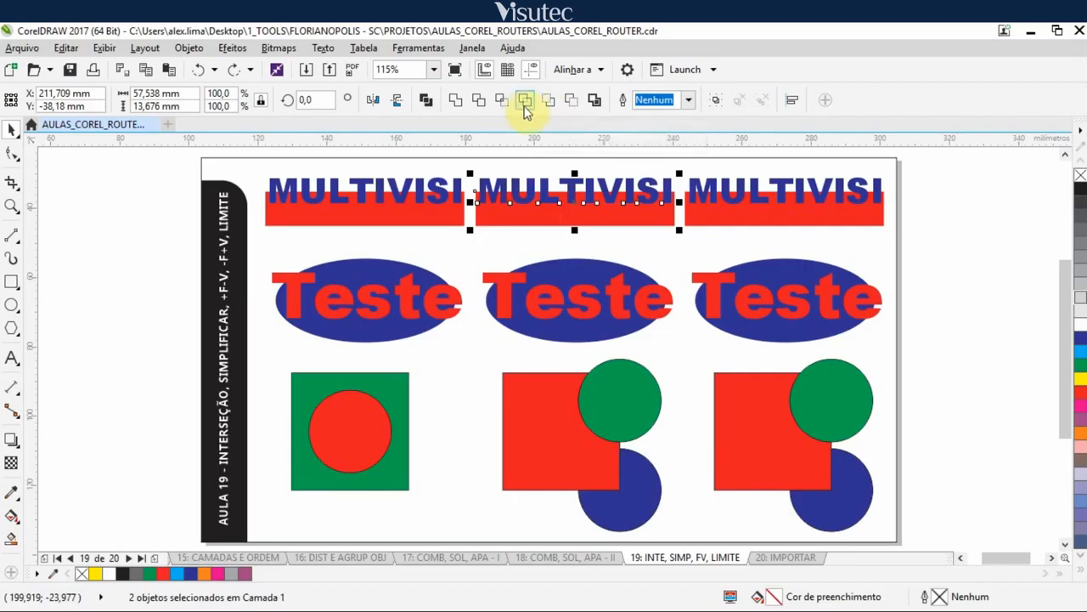
pyautogui.click(525, 110)
pyautogui.click(533, 171)
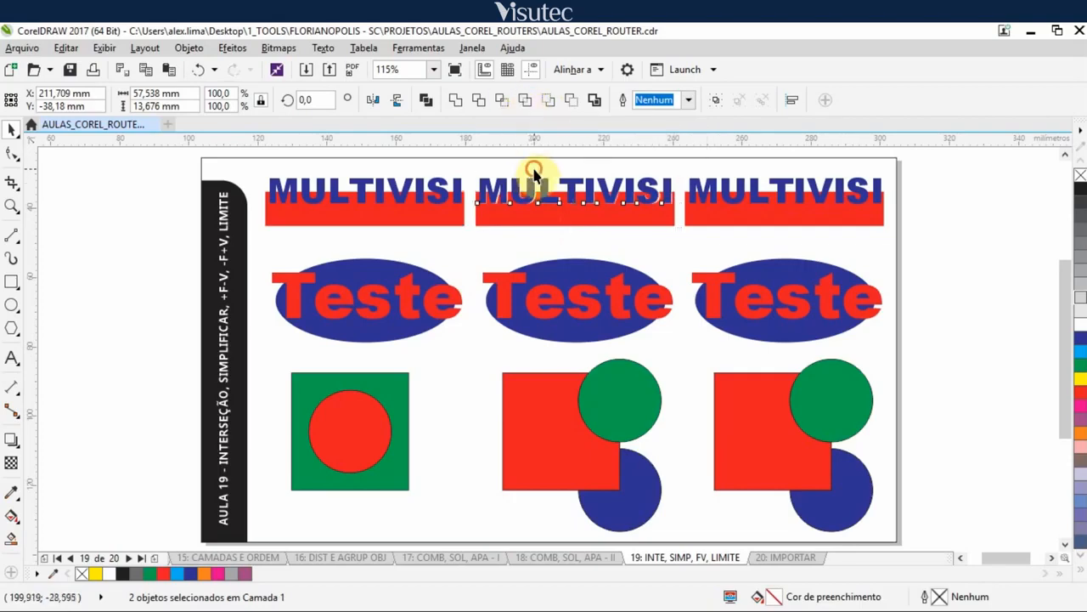
# Move the middle MULTIVISI text up and the simplified red rectangle down to separate them.
pyautogui.click(542, 204)
pyautogui.moveTo(537, 175); pyautogui.dragTo(550, 232)
pyautogui.moveTo(550, 232); pyautogui.dragTo(550, 233)
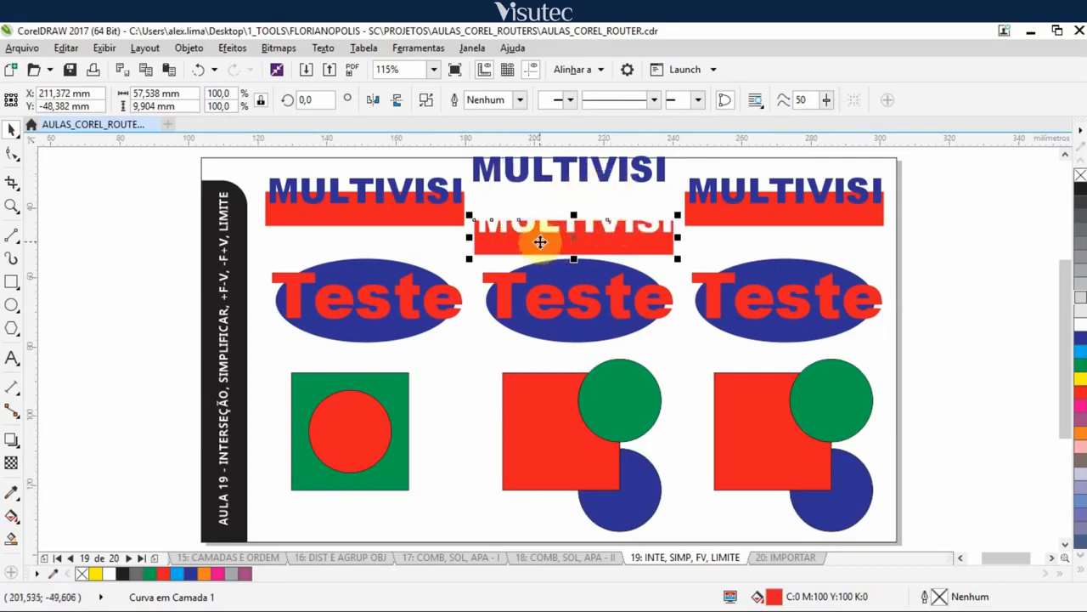
# Undo the moves and the Simplify on the middle MULTIVISI example, and select its red rectangle.
pyautogui.hotkey('ctrl', 'z')
pyautogui.hotkey('ctrl', 'z')
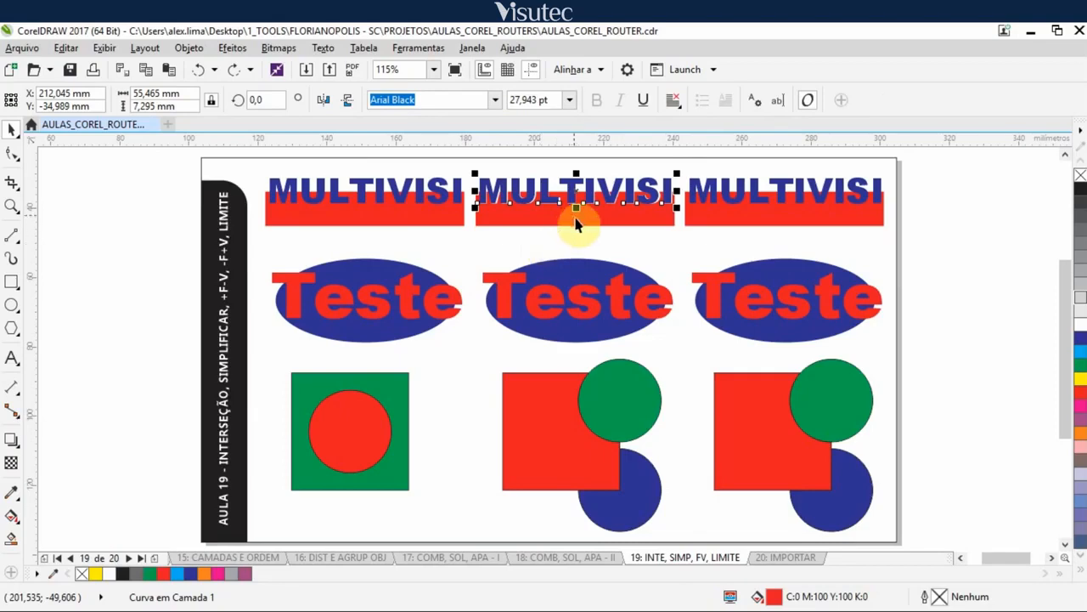
pyautogui.keyDown('shift'); pyautogui.click(557, 160); pyautogui.keyUp('shift')
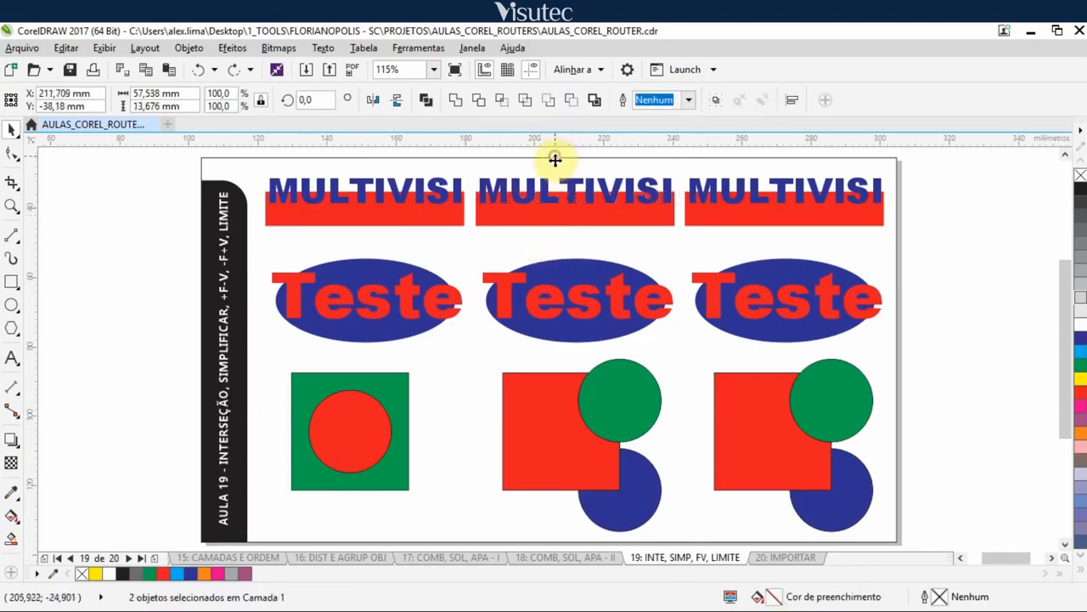
pyautogui.click(537, 214)
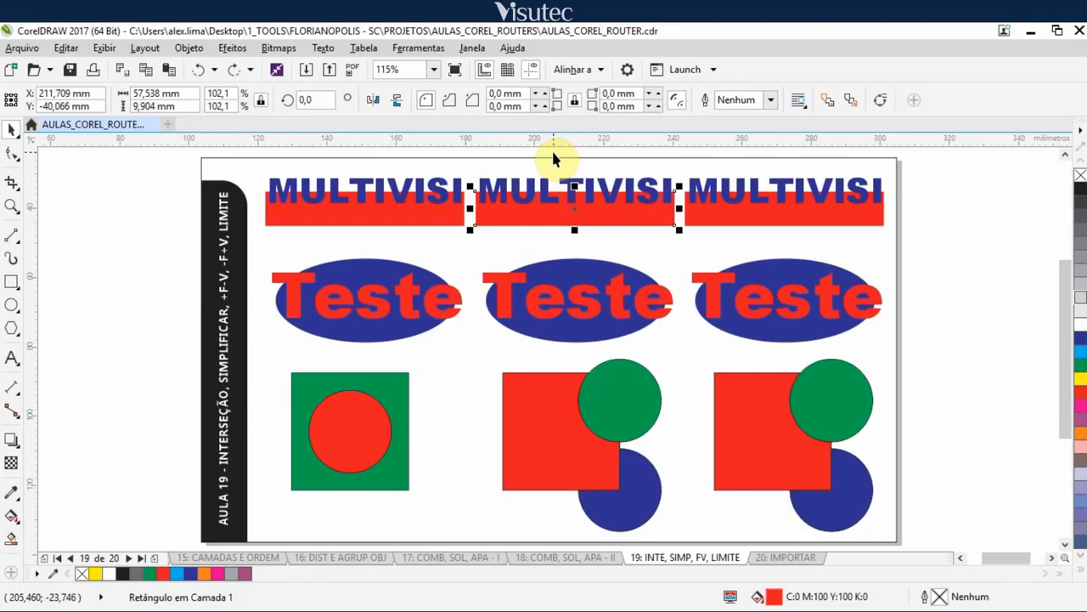
# Bring the red rectangle in front of the middle MULTIVISI text.
pyautogui.hotkey('shift', 'pageup')
pyautogui.click(514, 197)
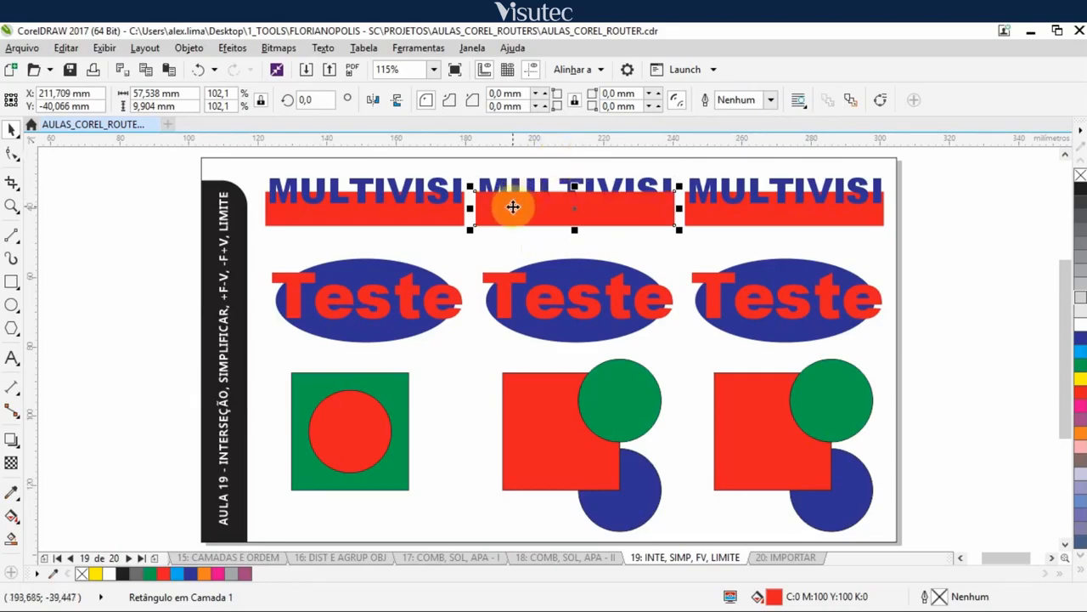
pyautogui.rightClick(511, 208)
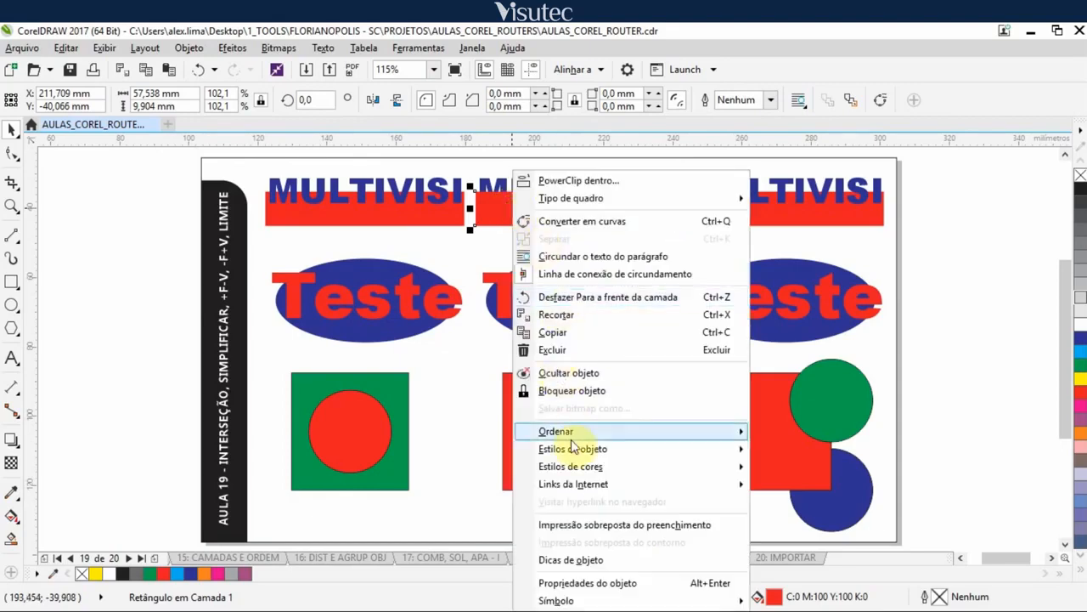
pyautogui.moveTo(571, 437)
pyautogui.press('Escape')
pyautogui.press('Escape')
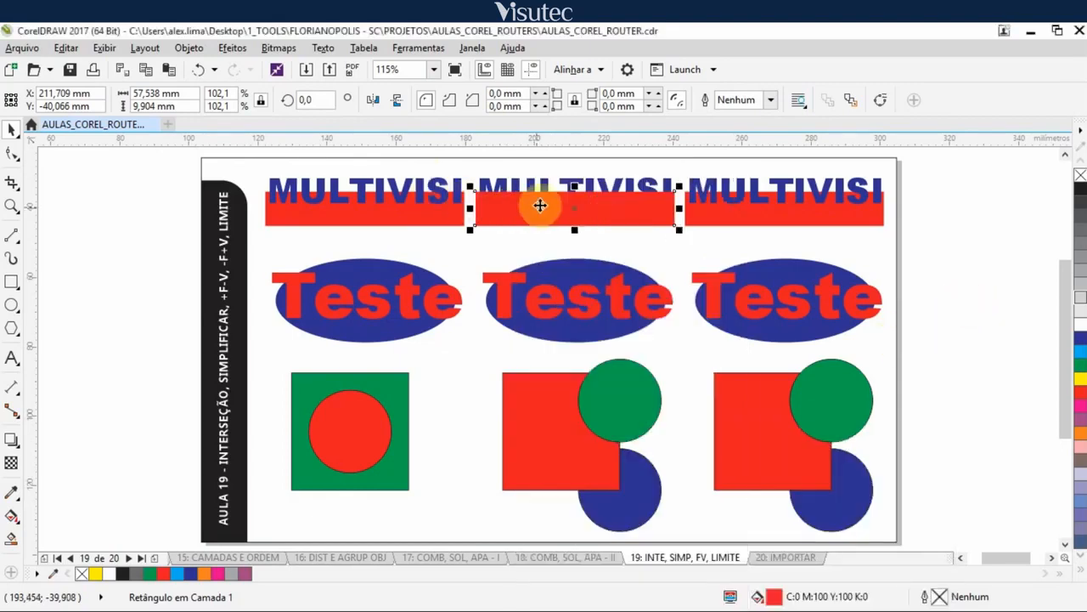
# Select the middle MULTIVISI text and the red rectangle covering it, and apply Simplify to them.
pyautogui.click(514, 170)
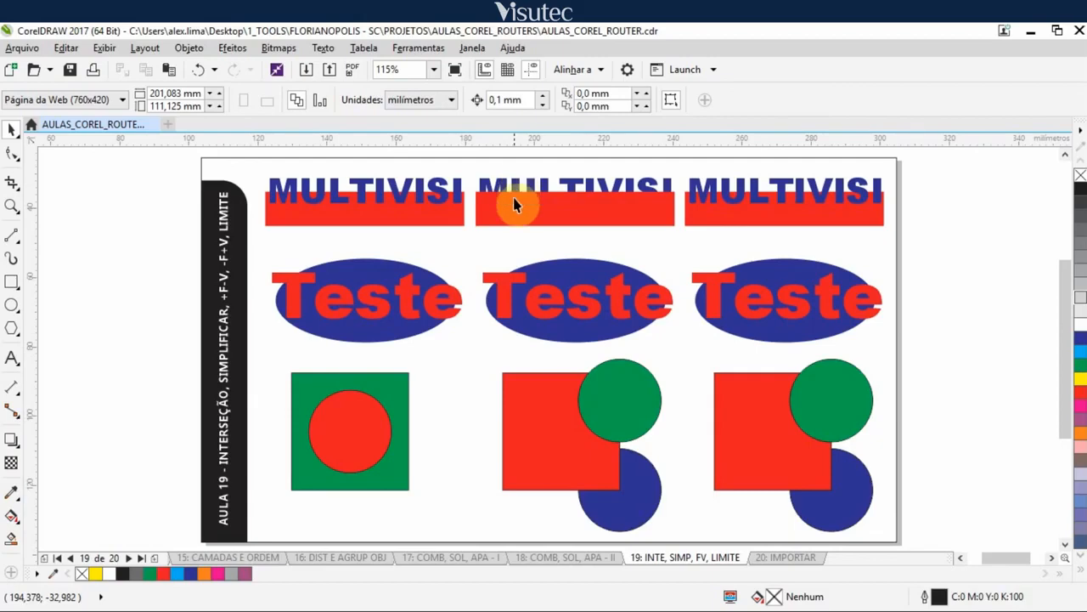
pyautogui.click(515, 197)
pyautogui.keyDown('shift'); pyautogui.click(517, 182); pyautogui.keyUp('shift')
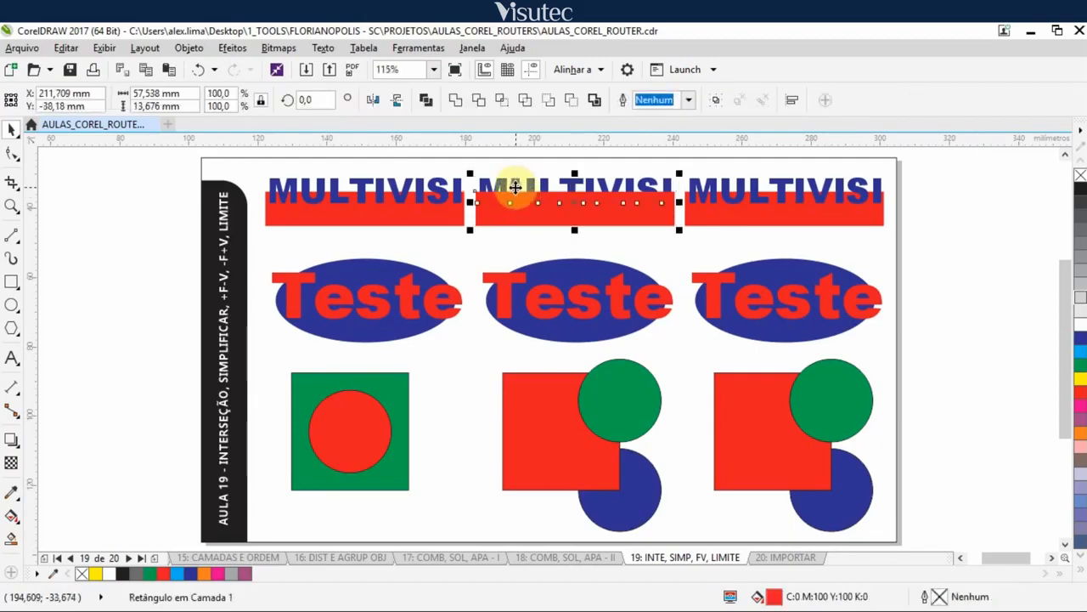
pyautogui.click(529, 102)
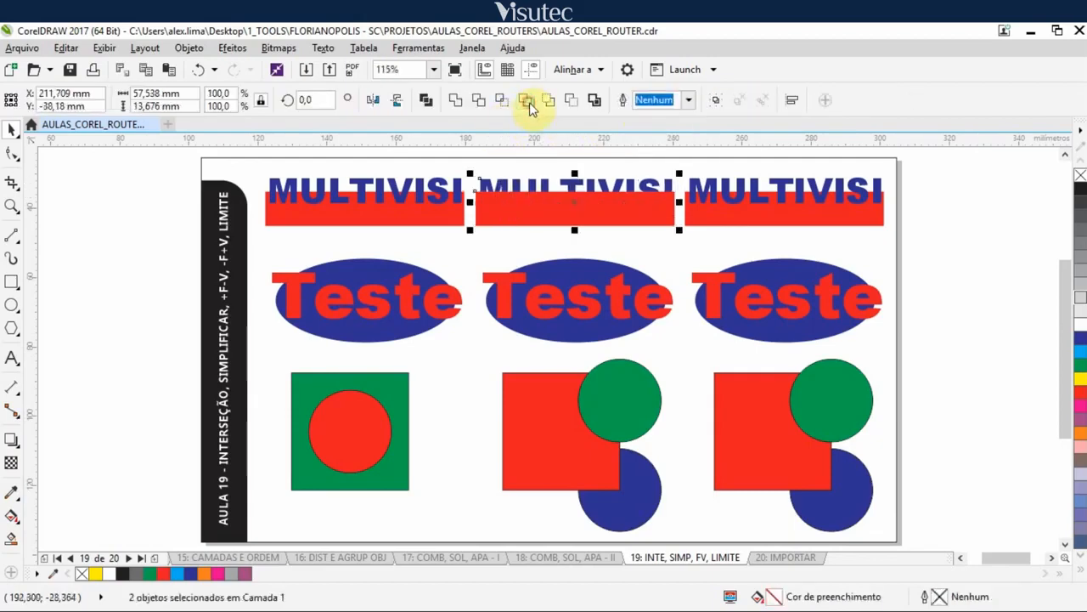
# Move the middle red rectangle down to expose the trimmed MULTIVISI text, and undo the move.
pyautogui.click(535, 193)
pyautogui.moveTo(536, 207); pyautogui.dragTo(539, 232)
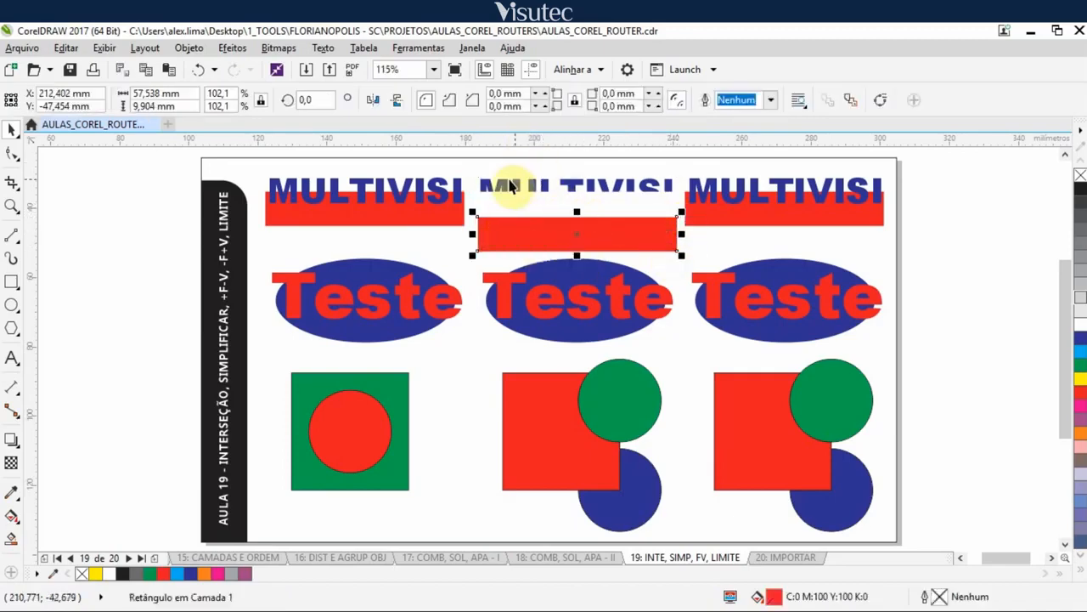
pyautogui.click(619, 186)
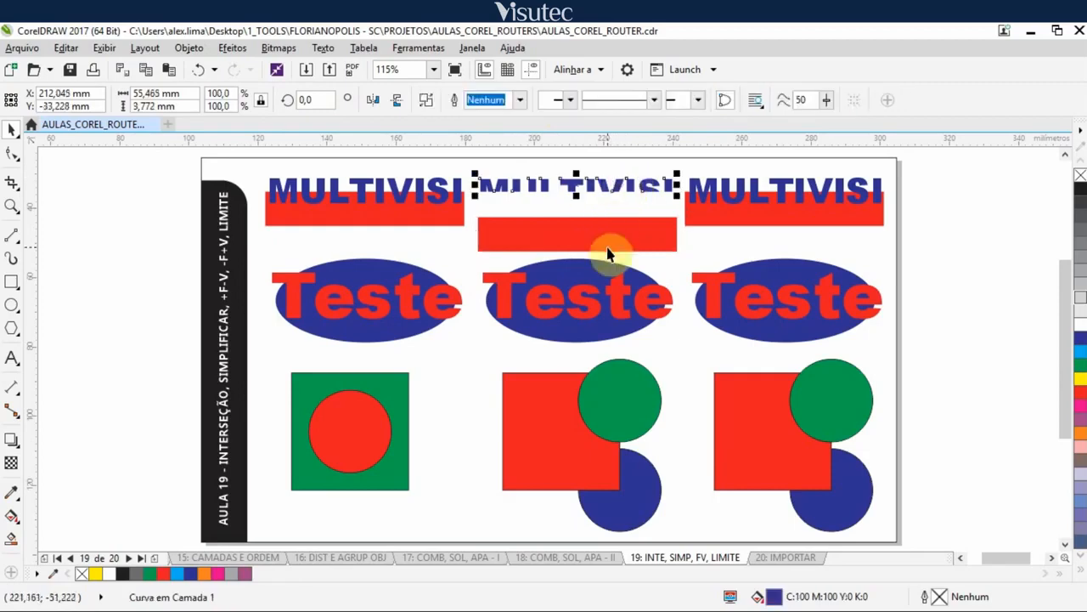
pyautogui.hotkey('ctrl', 'z')
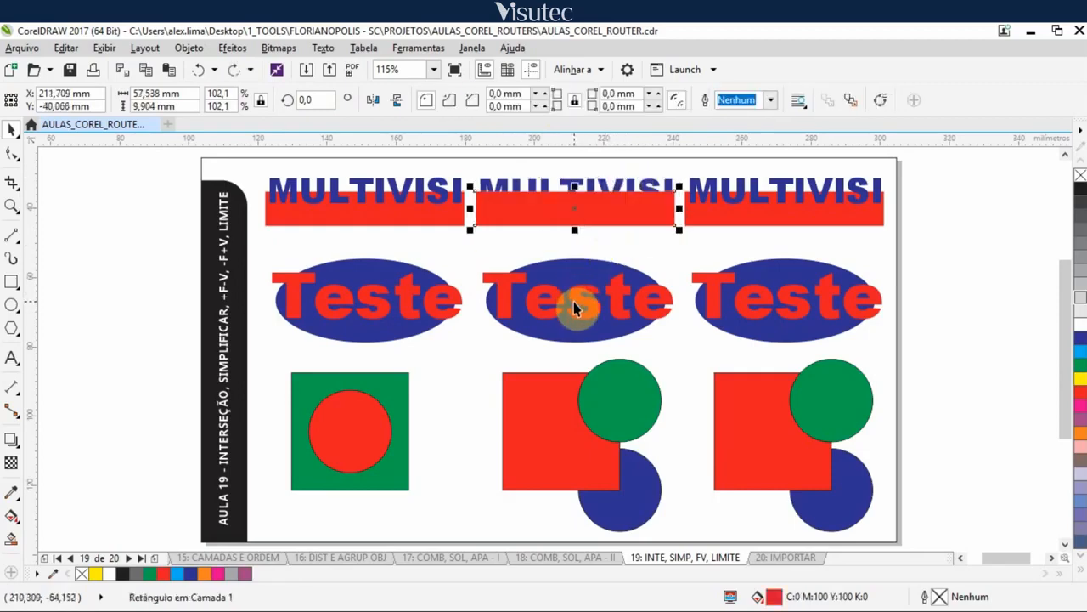
# Apply Simplify to the middle Teste text and its blue ellipse, and move the red text up off the ellipse.
pyautogui.click(577, 310)
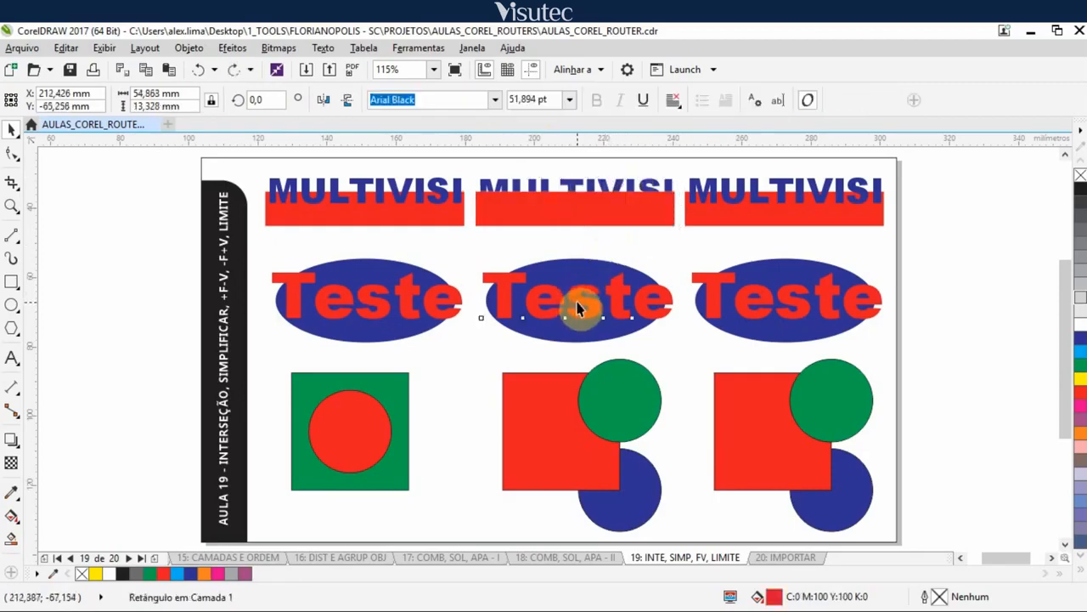
pyautogui.keyDown('shift'); pyautogui.click(557, 264); pyautogui.keyUp('shift')
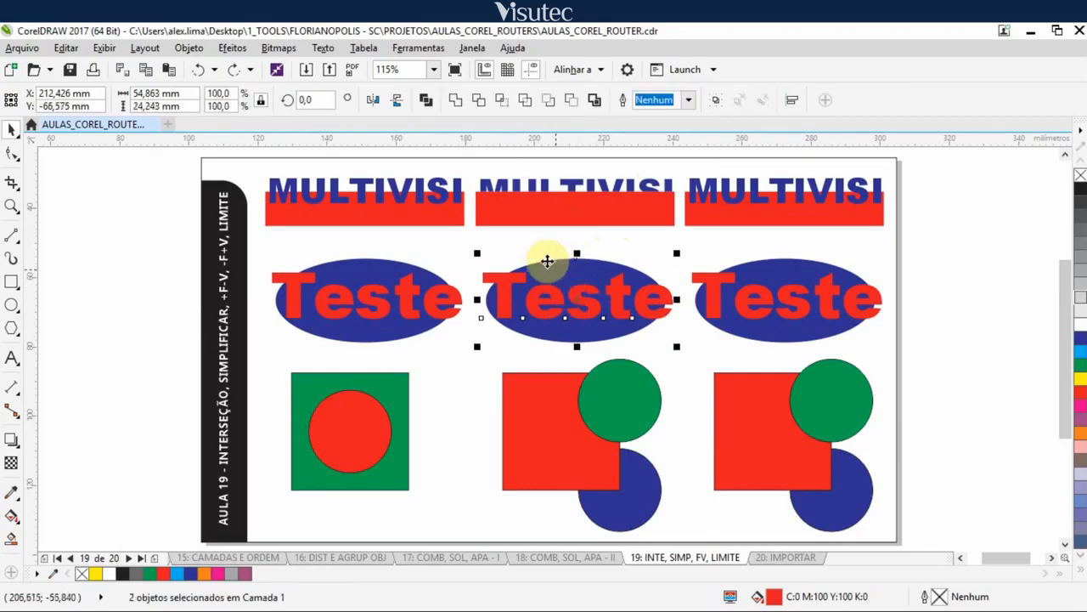
pyautogui.click(526, 102)
pyautogui.click(554, 243)
pyautogui.moveTo(557, 299); pyautogui.dragTo(552, 247)
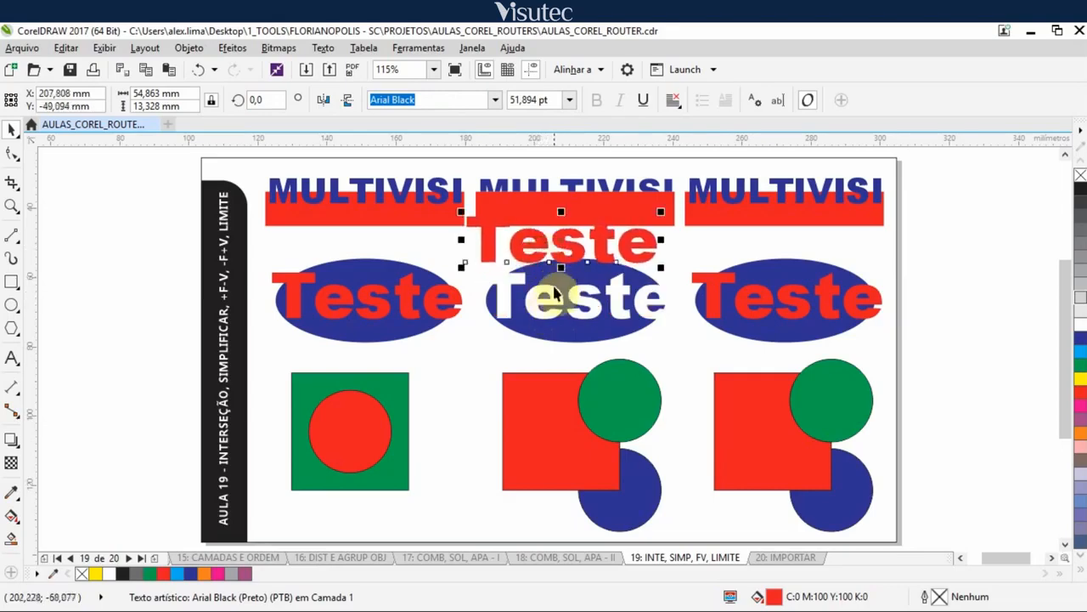
pyautogui.click(562, 302)
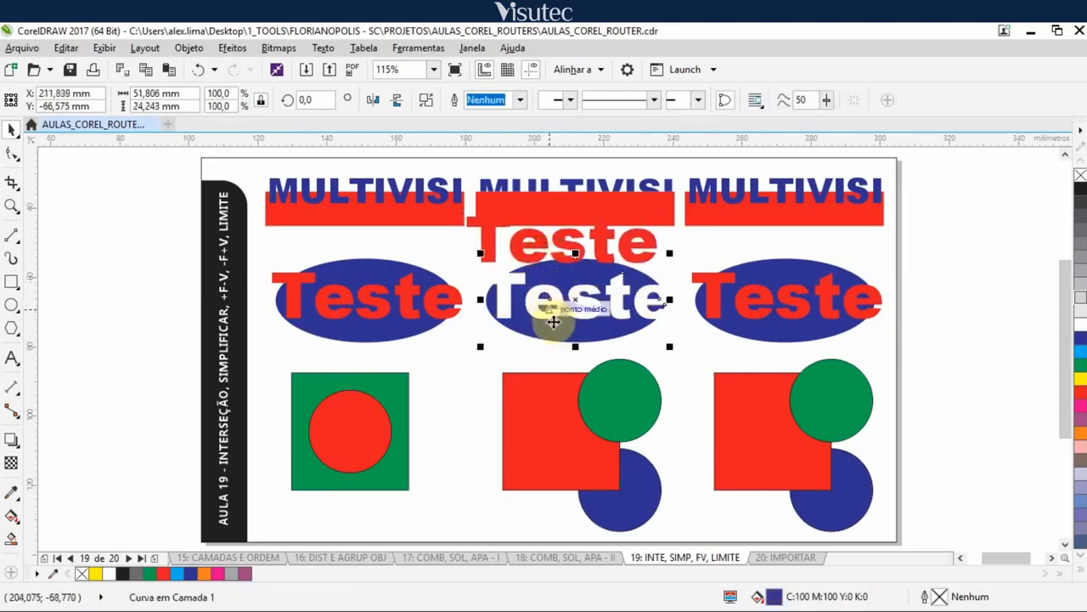
# Select the middle red square with its green and blue circles and apply Simplify to all three.
pyautogui.click(621, 421)
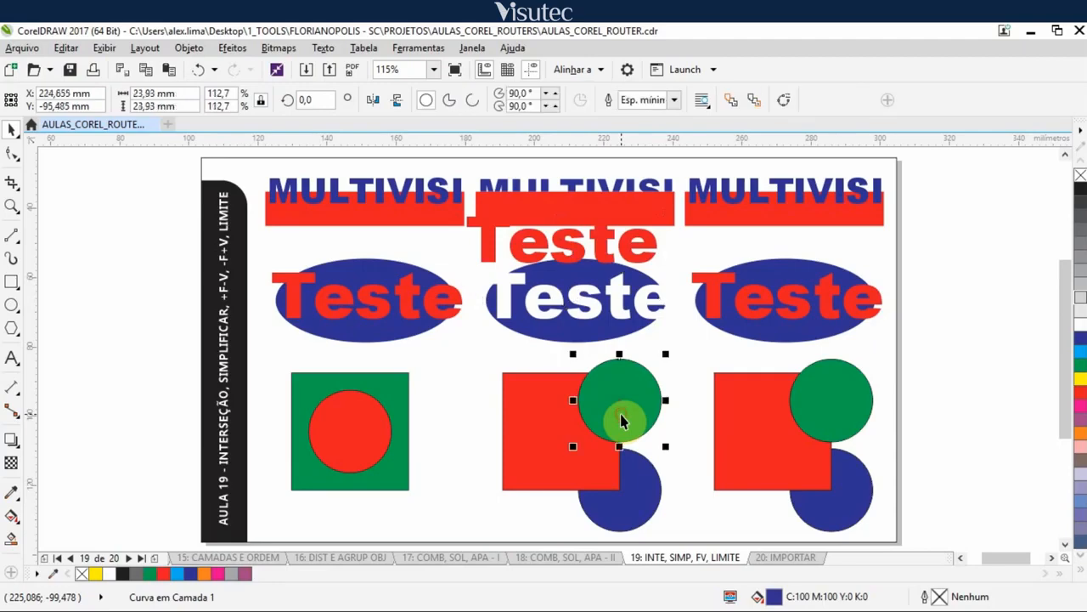
pyautogui.keyDown('shift'); pyautogui.click(548, 439); pyautogui.keyUp('shift')
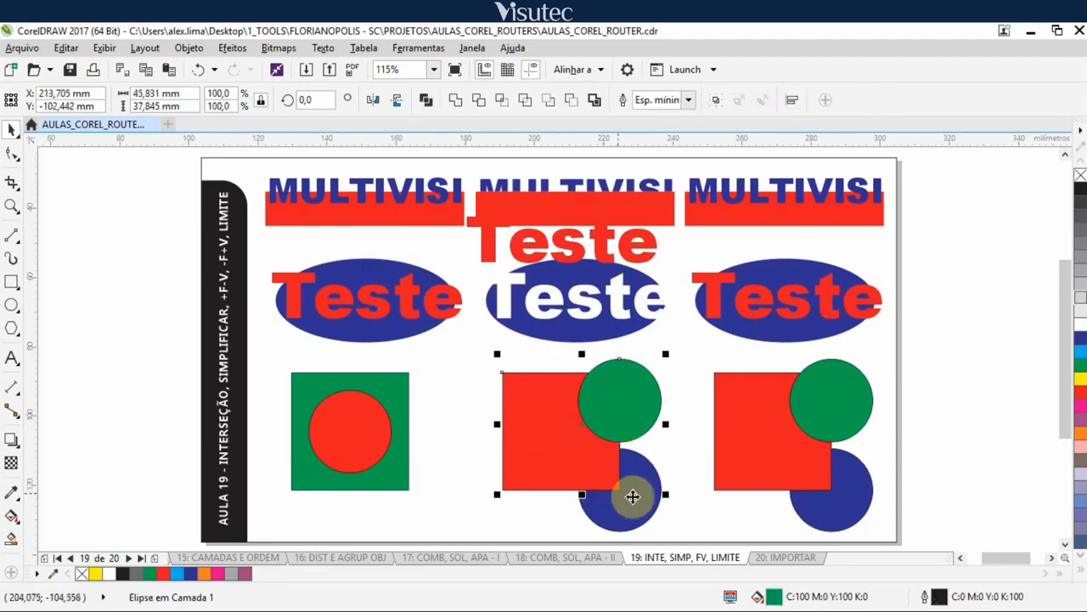
pyautogui.keyDown('shift'); pyautogui.click(631, 495); pyautogui.keyUp('shift')
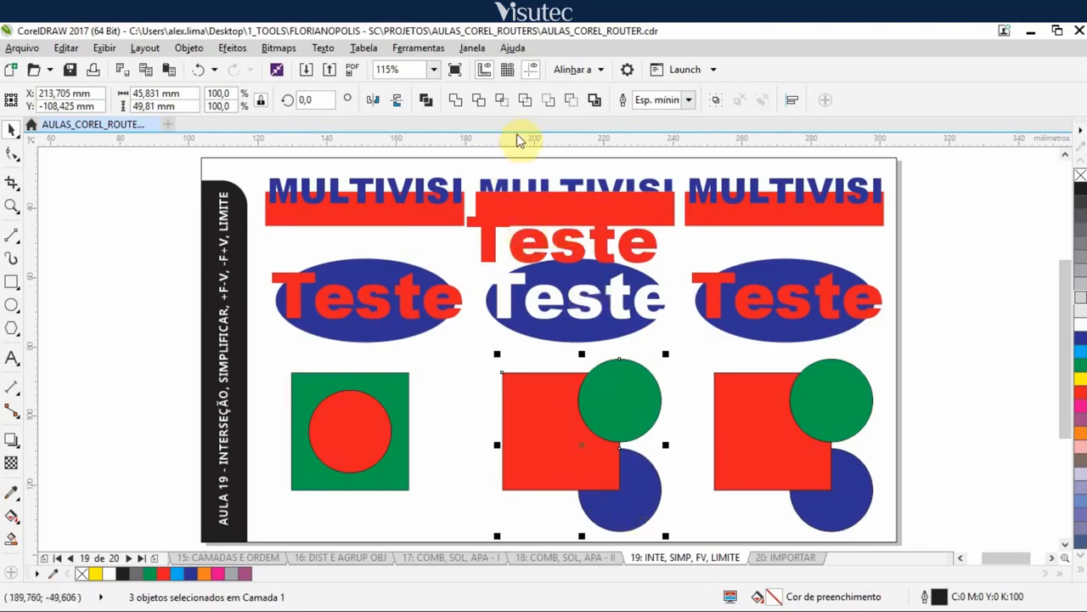
pyautogui.click(525, 103)
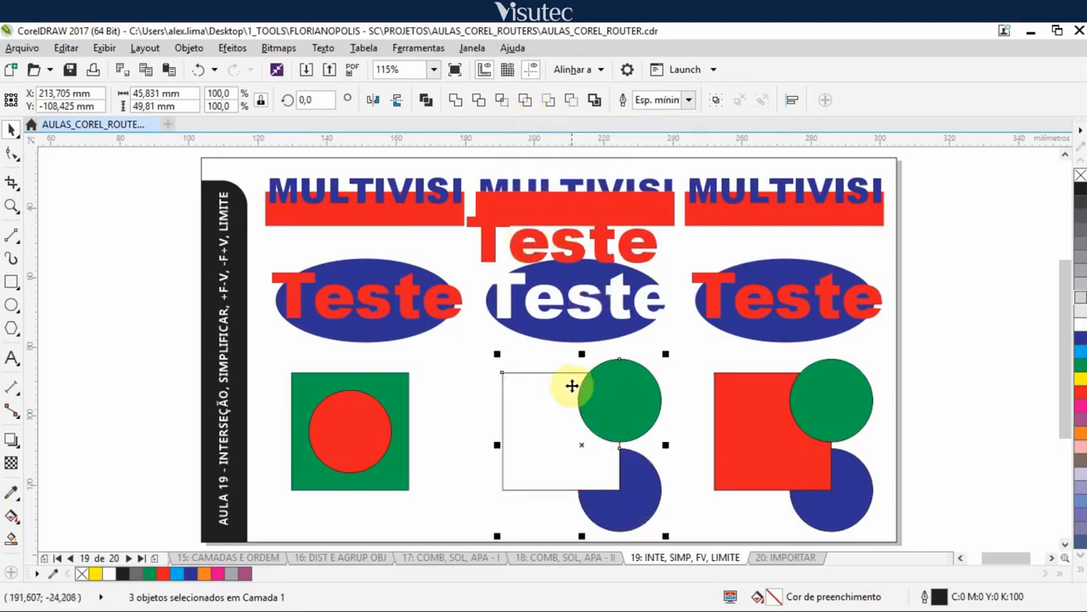
# Separate the simplified middle shapes by moving the notched square to the left and the green circle up.
pyautogui.click(497, 391)
pyautogui.moveTo(549, 442); pyautogui.dragTo(466, 434)
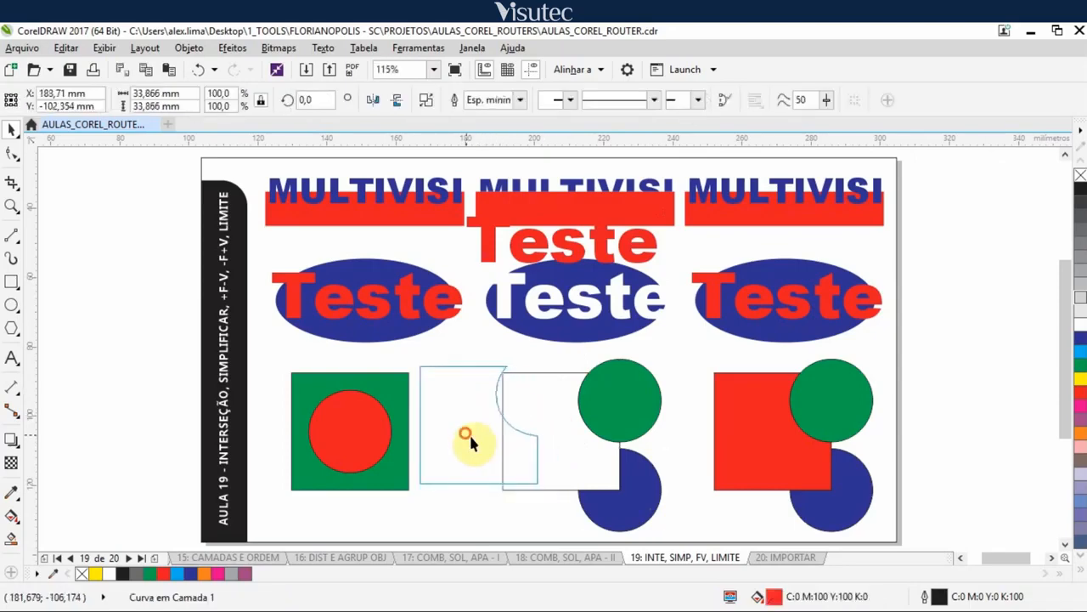
pyautogui.moveTo(632, 406); pyautogui.dragTo(646, 378)
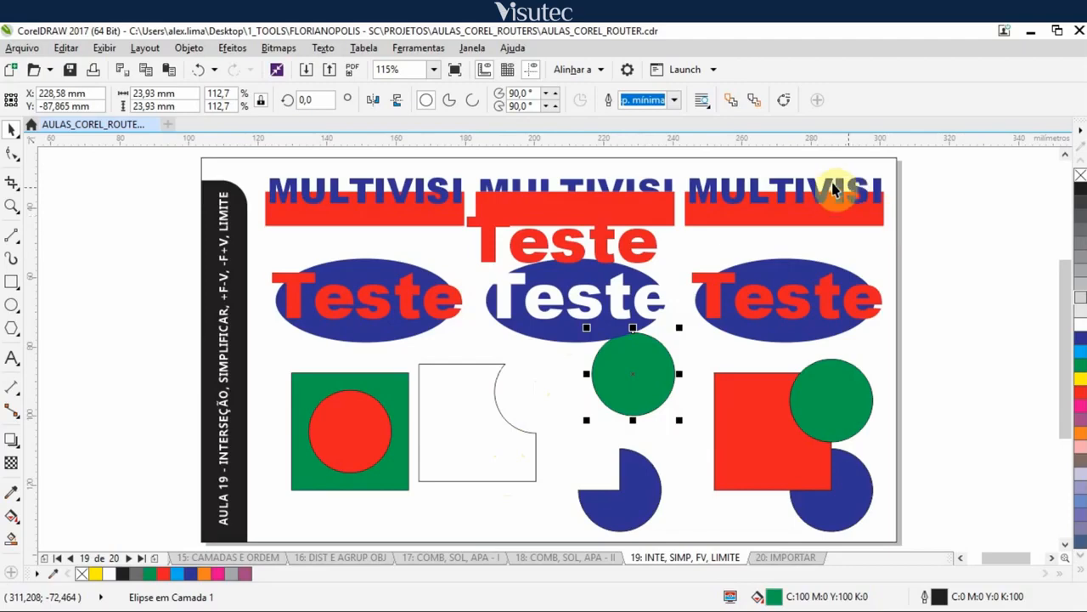
# Apply Front Minus Back to the rightmost MULTIVISI text and its red rectangle.
pyautogui.click(742, 192)
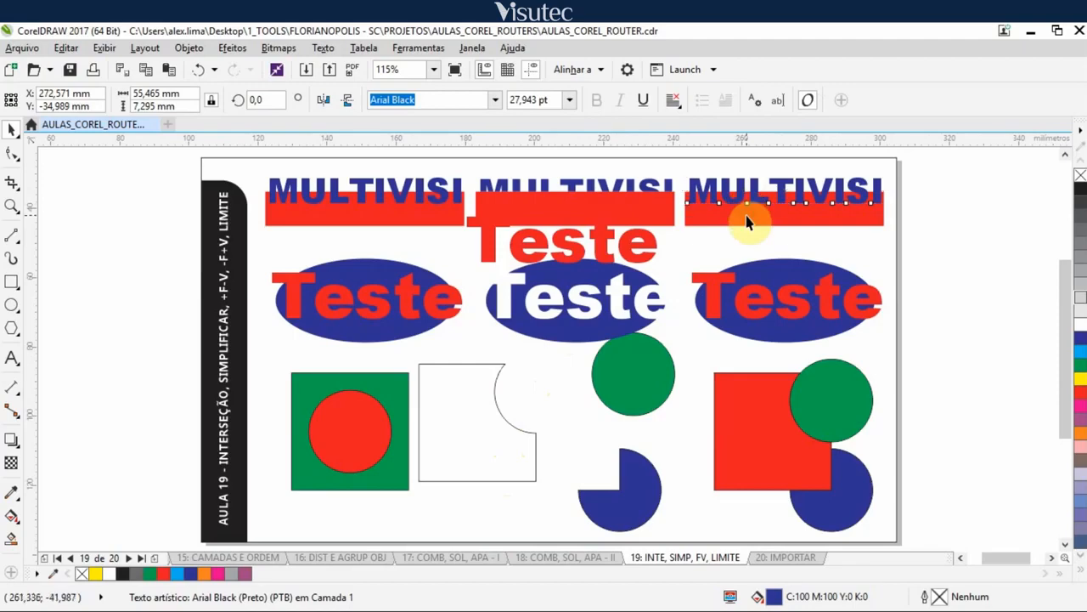
pyautogui.keyDown('shift'); pyautogui.click(747, 223); pyautogui.keyUp('shift')
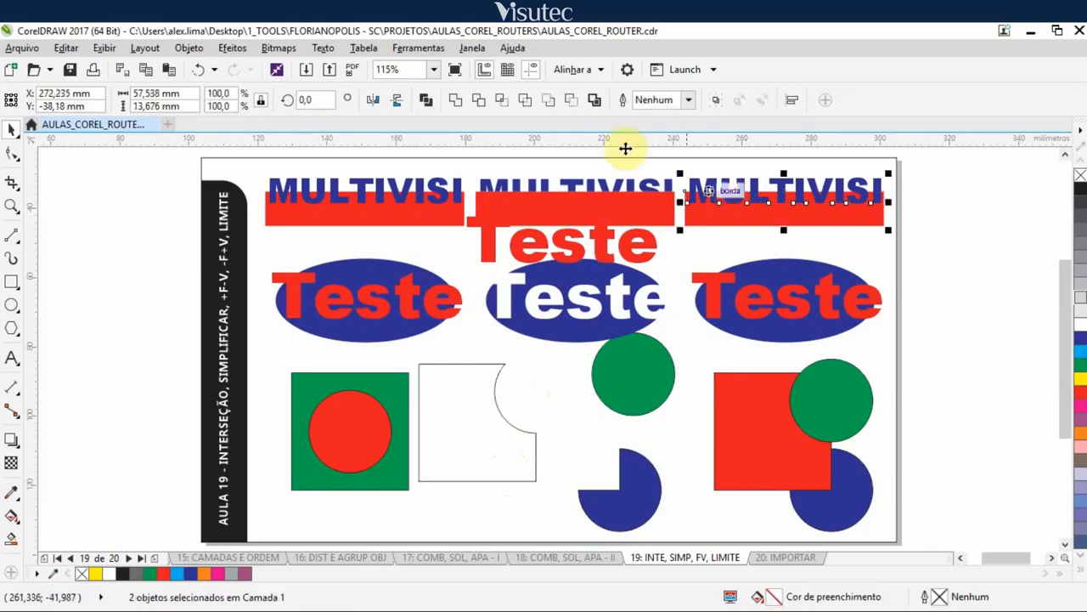
pyautogui.click(548, 101)
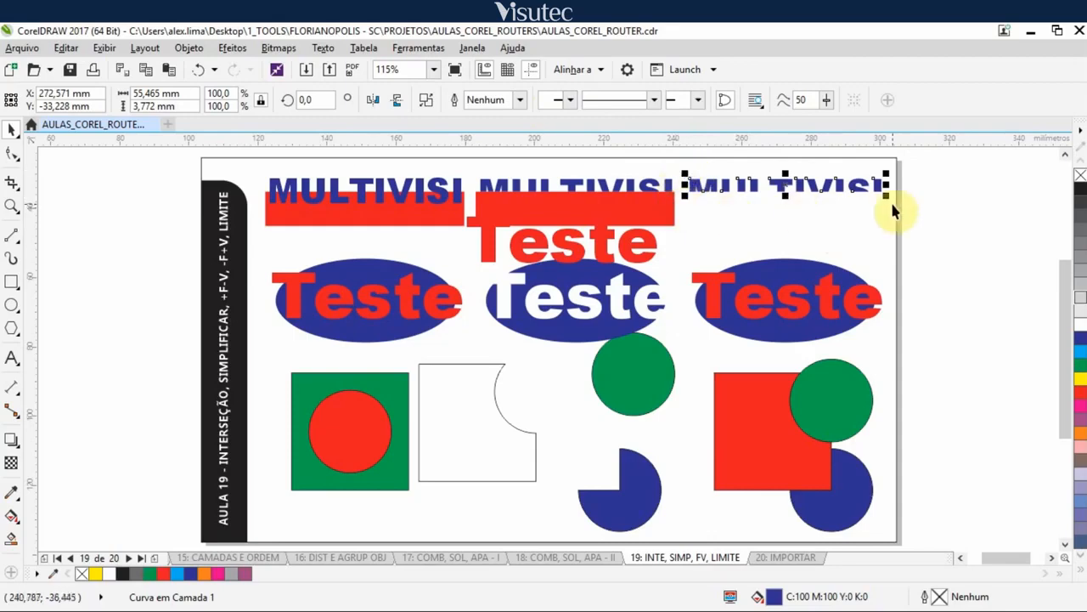
# Apply Back Minus Front to the rightmost Teste text and blue ellipse, and move the resulting shape up.
pyautogui.click(792, 295)
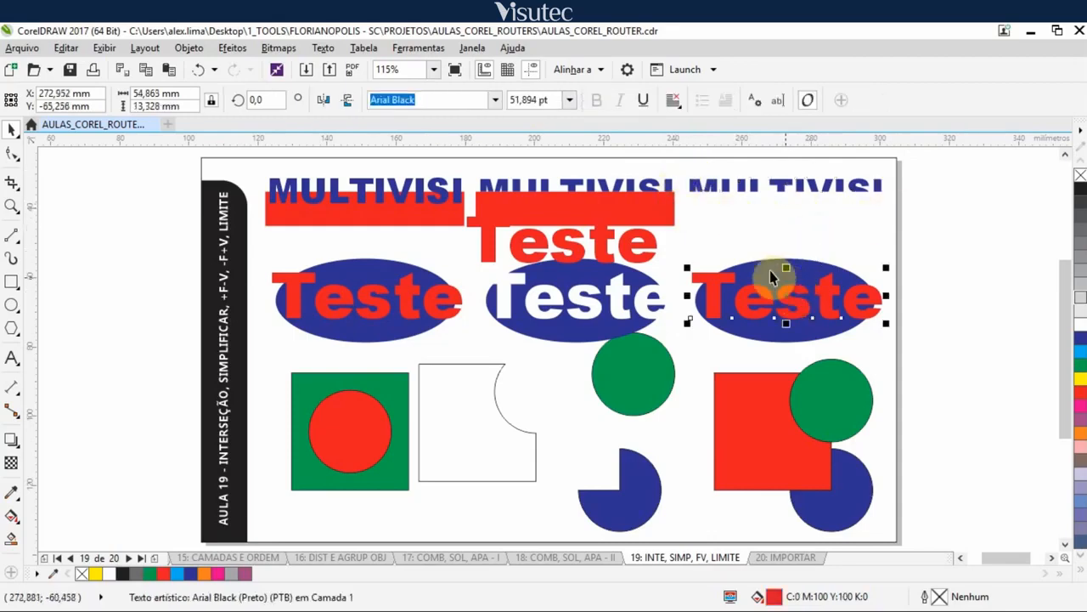
pyautogui.keyDown('shift'); pyautogui.click(769, 270); pyautogui.keyUp('shift')
pyautogui.click(570, 104)
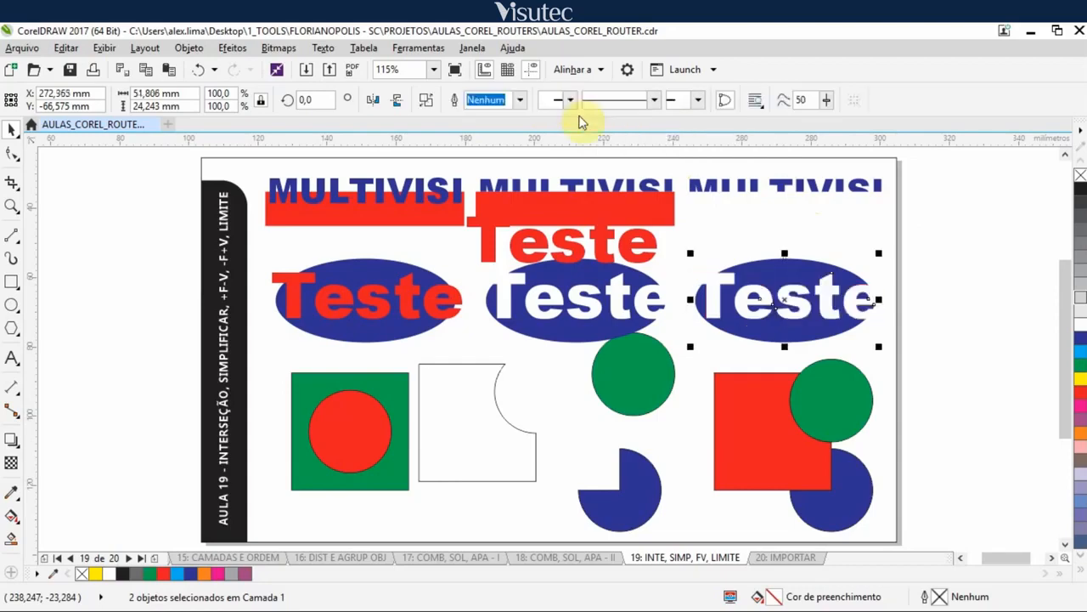
pyautogui.click(811, 223)
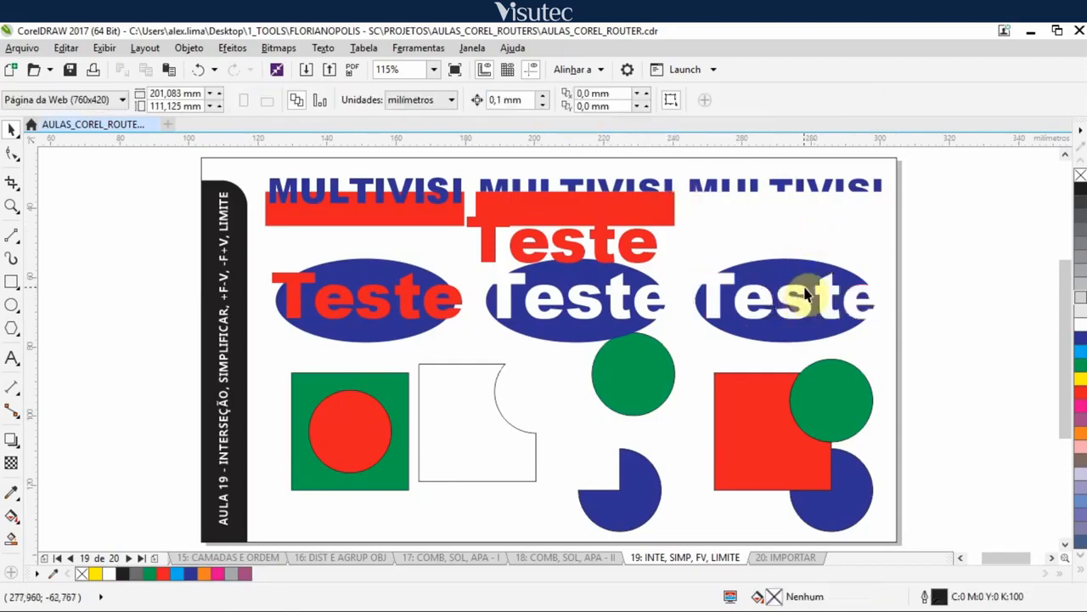
pyautogui.moveTo(782, 333); pyautogui.dragTo(784, 308)
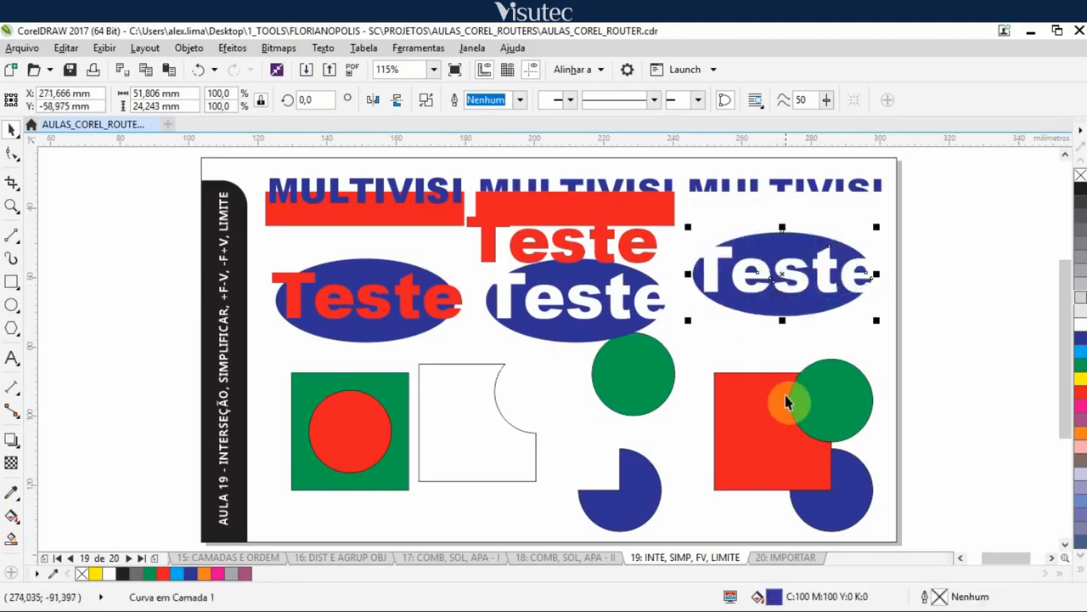
# Apply Front Minus Back to the rightmost red square and its green and blue circles, and undo it.
pyautogui.click(841, 422)
pyautogui.keyDown('shift'); pyautogui.click(753, 444); pyautogui.keyUp('shift')
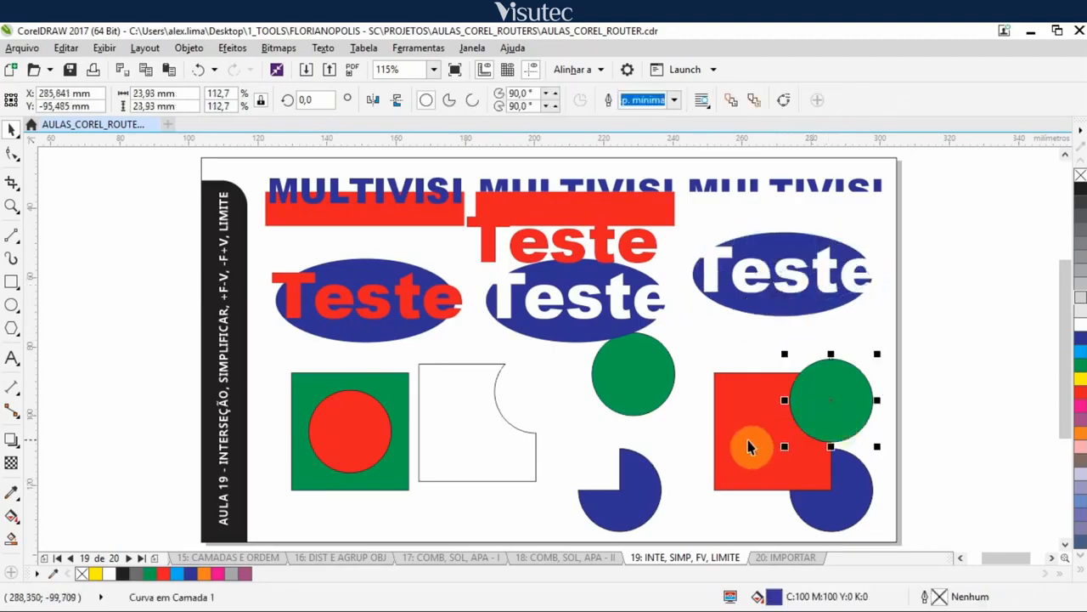
pyautogui.keyDown('shift'); pyautogui.click(837, 504); pyautogui.keyUp('shift')
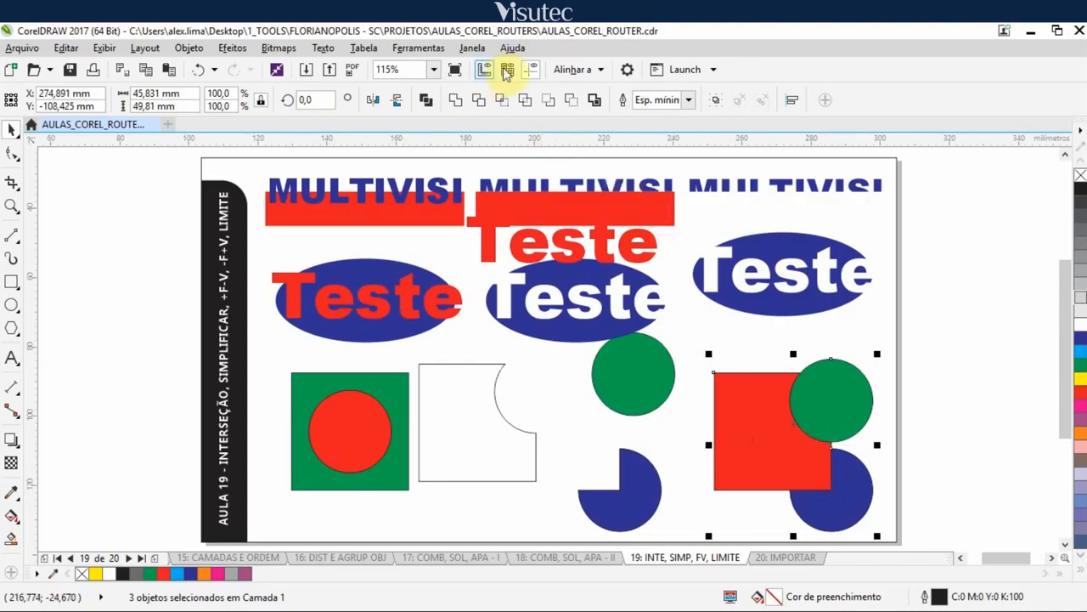
pyautogui.click(549, 101)
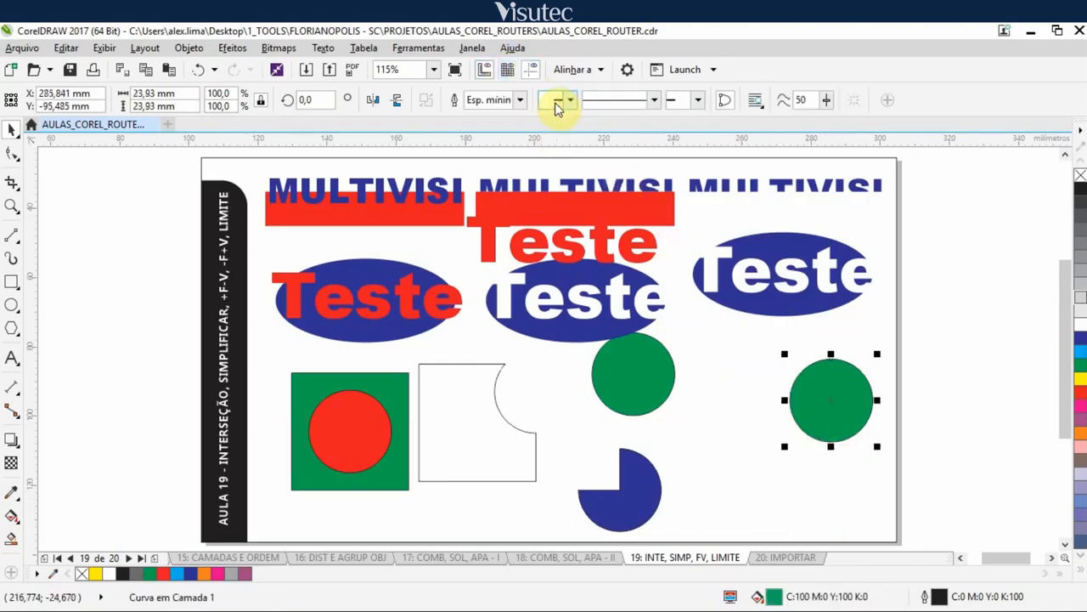
pyautogui.hotkey('ctrl', 'z')
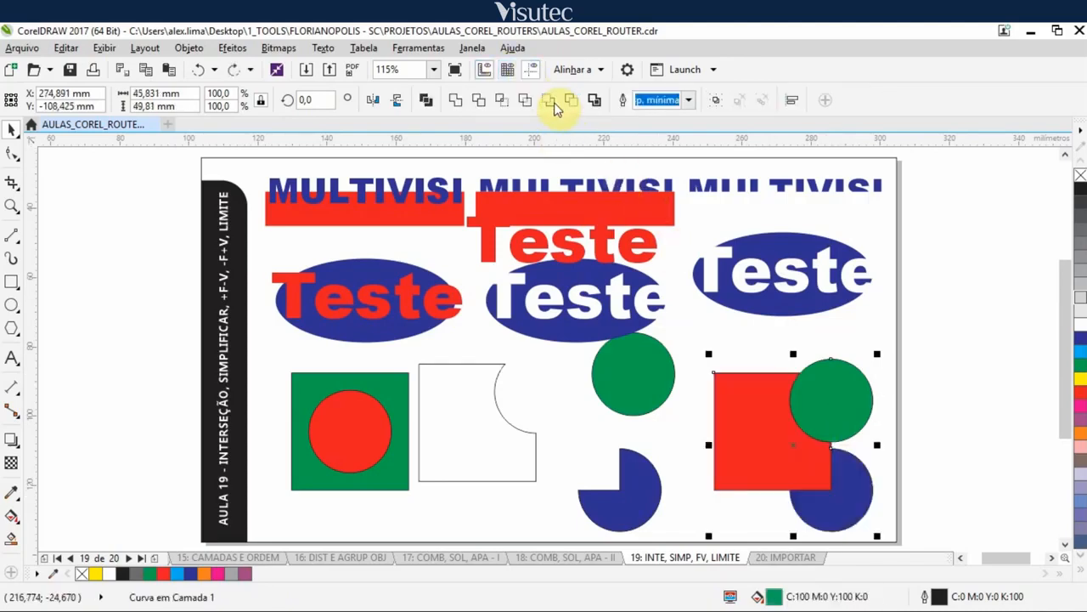
# Apply Back Minus Front to the rightmost square and two circles, undo it, and clear the selection.
pyautogui.click(570, 101)
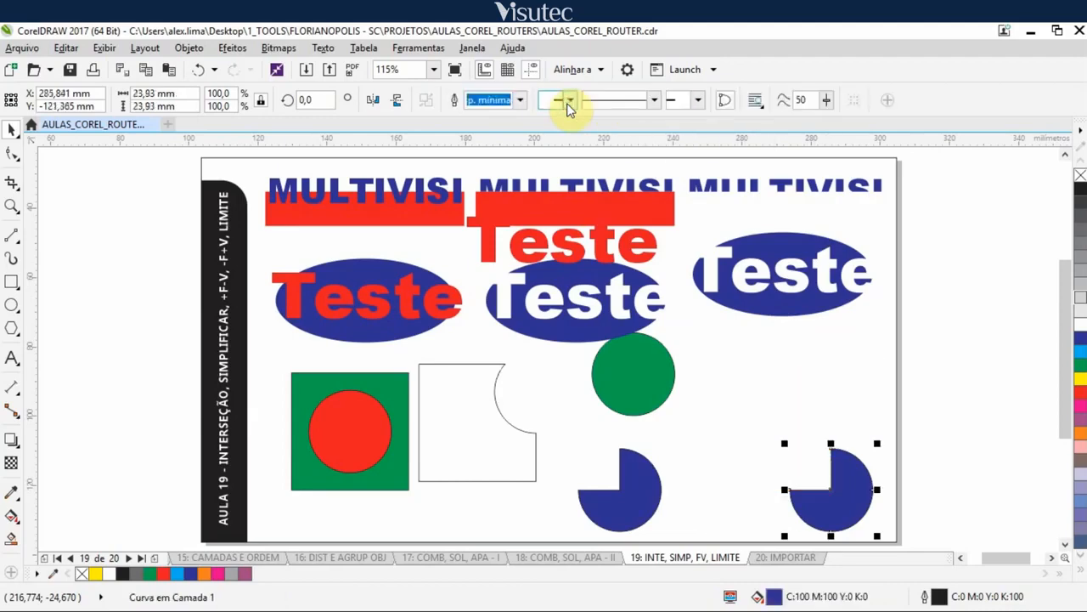
pyautogui.hotkey('ctrl', 'z')
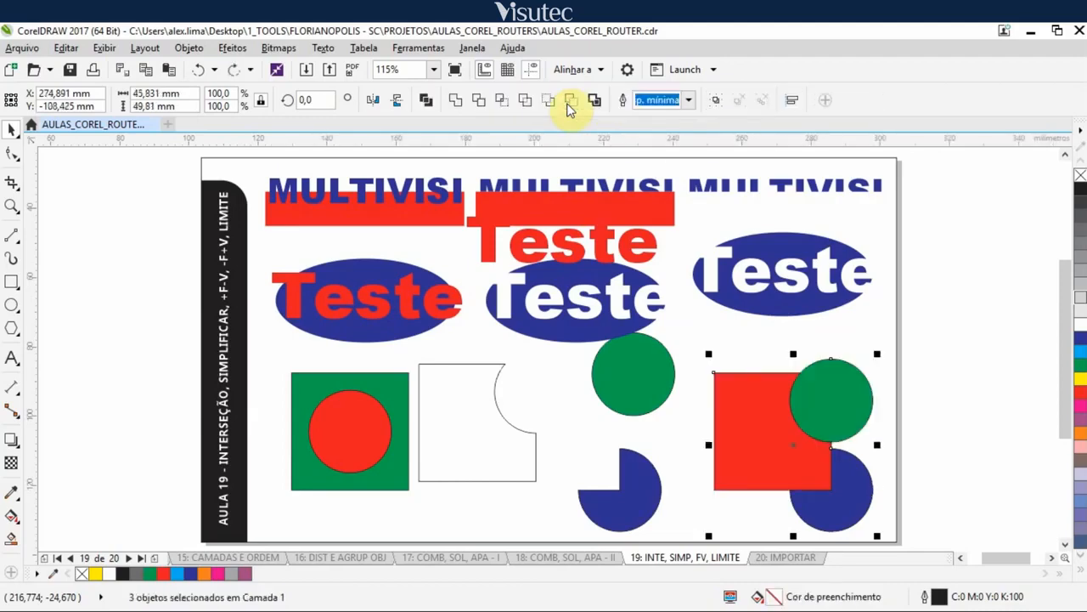
pyautogui.click(922, 323)
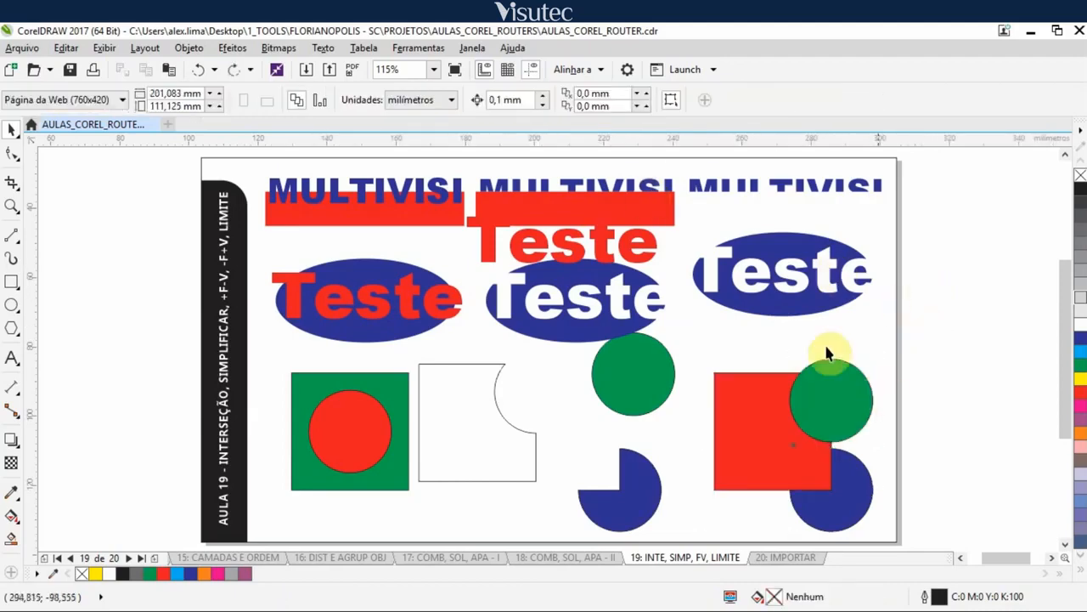
# Create a boundary outline around the rightmost red square and its green and blue circles.
pyautogui.click(819, 407)
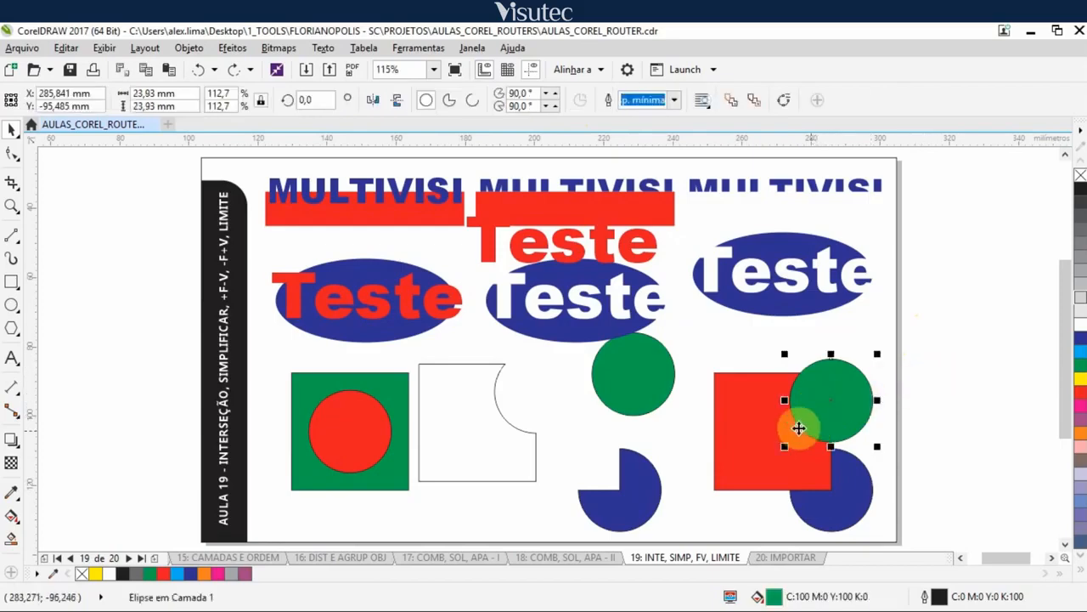
pyautogui.keyDown('shift'); pyautogui.click(751, 414); pyautogui.keyUp('shift')
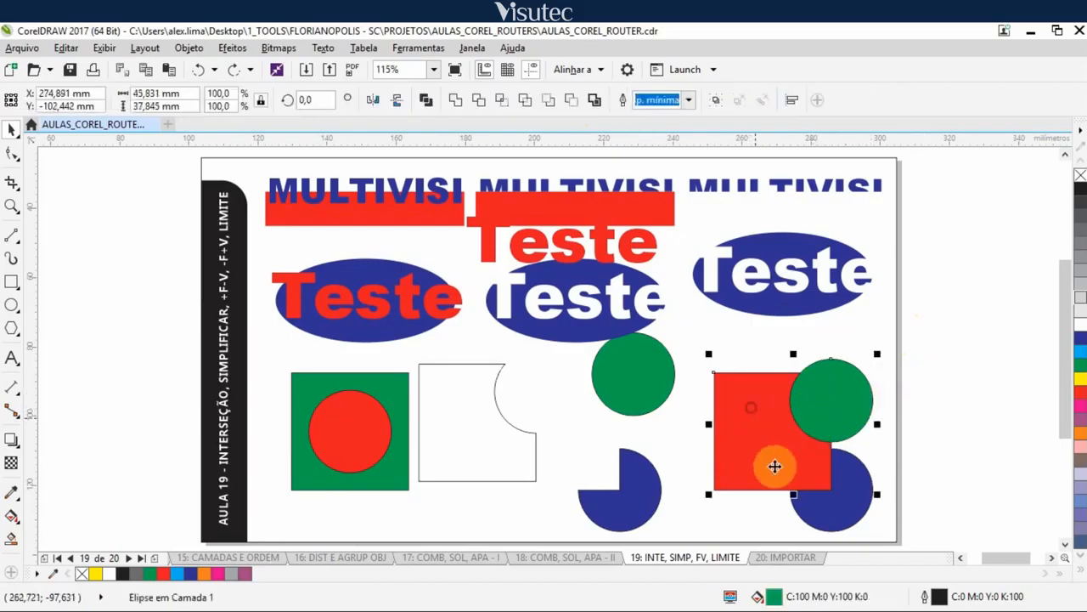
pyautogui.keyDown('shift'); pyautogui.click(842, 515); pyautogui.keyUp('shift')
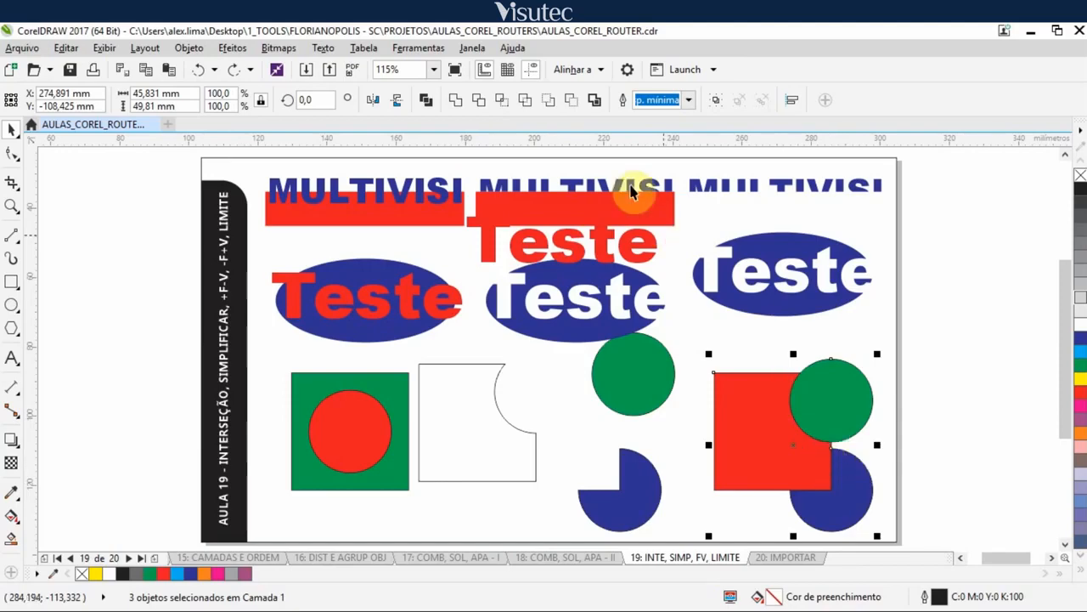
pyautogui.click(597, 101)
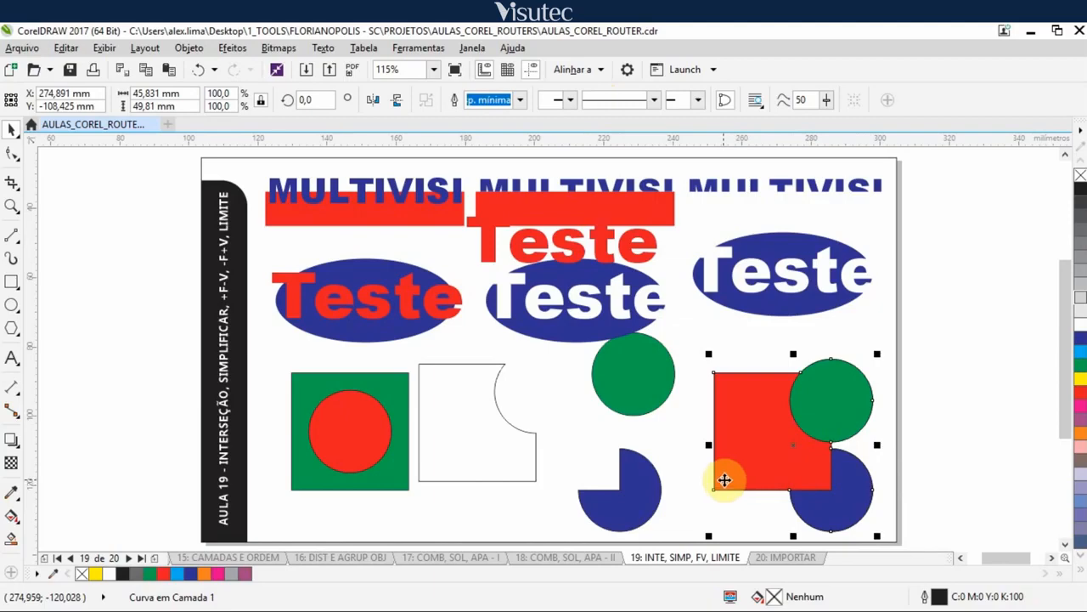
# Move the boundary outline off the page beside the rightmost shapes, select the original shapes to check them, and undo the move.
pyautogui.click(928, 392)
pyautogui.moveTo(789, 454); pyautogui.dragTo(963, 378)
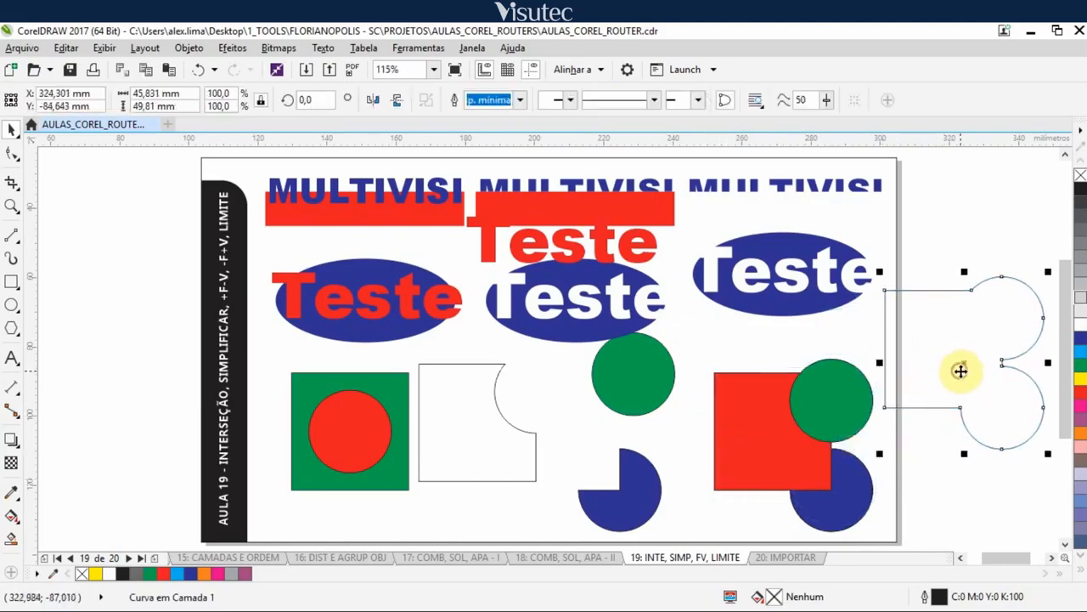
pyautogui.click(841, 414)
pyautogui.click(855, 510)
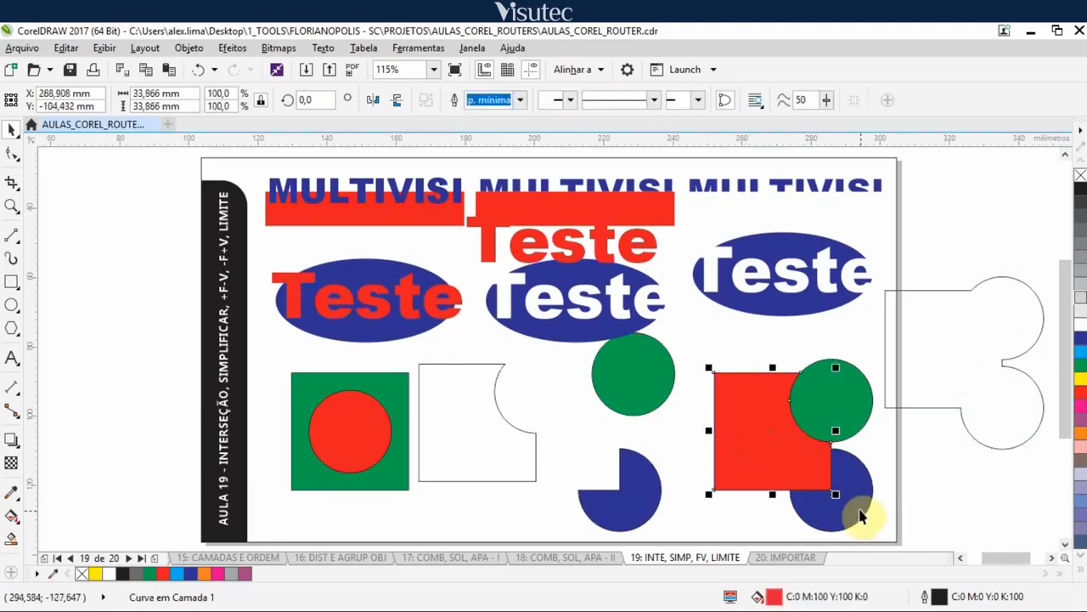
pyautogui.click(959, 392)
pyautogui.hotkey('ctrl', 'z')
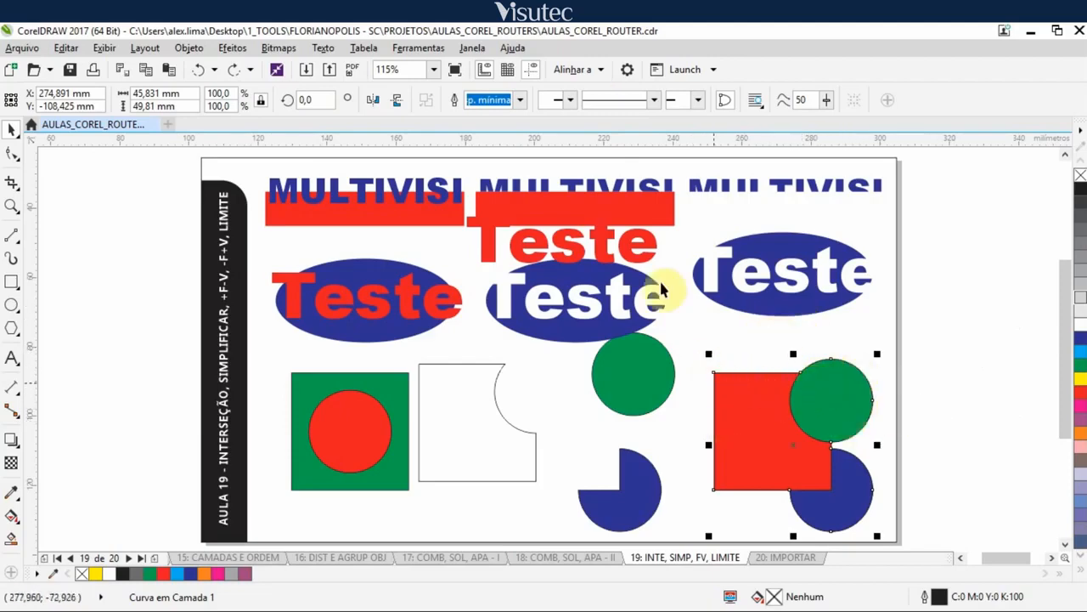
# Try a 24 pt width on the boundary outline, settle on 16 pt, and send it behind the square and circles.
pyautogui.click(518, 101)
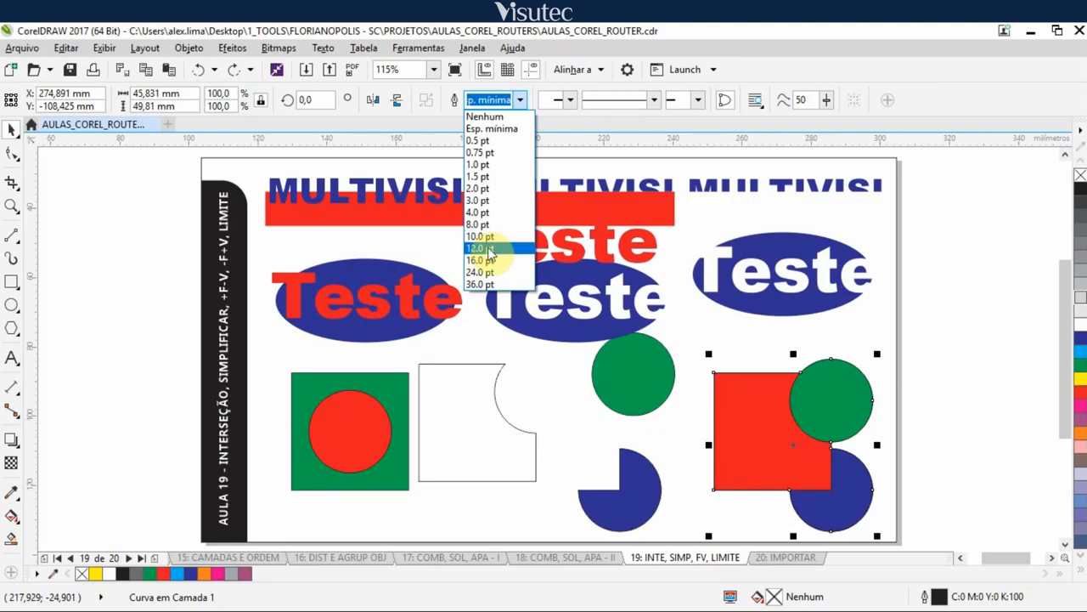
pyautogui.click(480, 273)
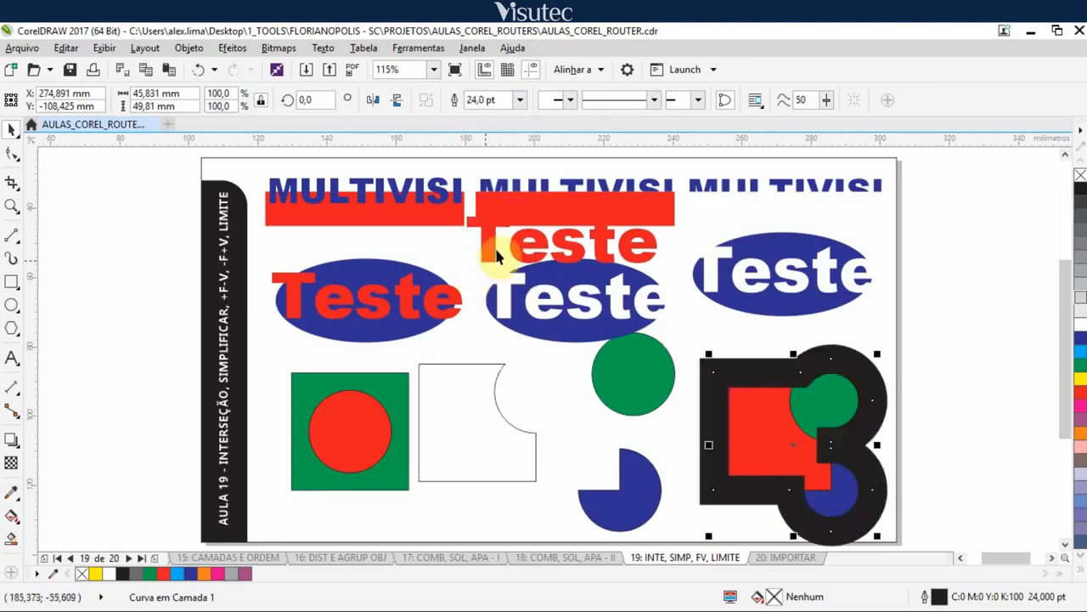
pyautogui.click(519, 100)
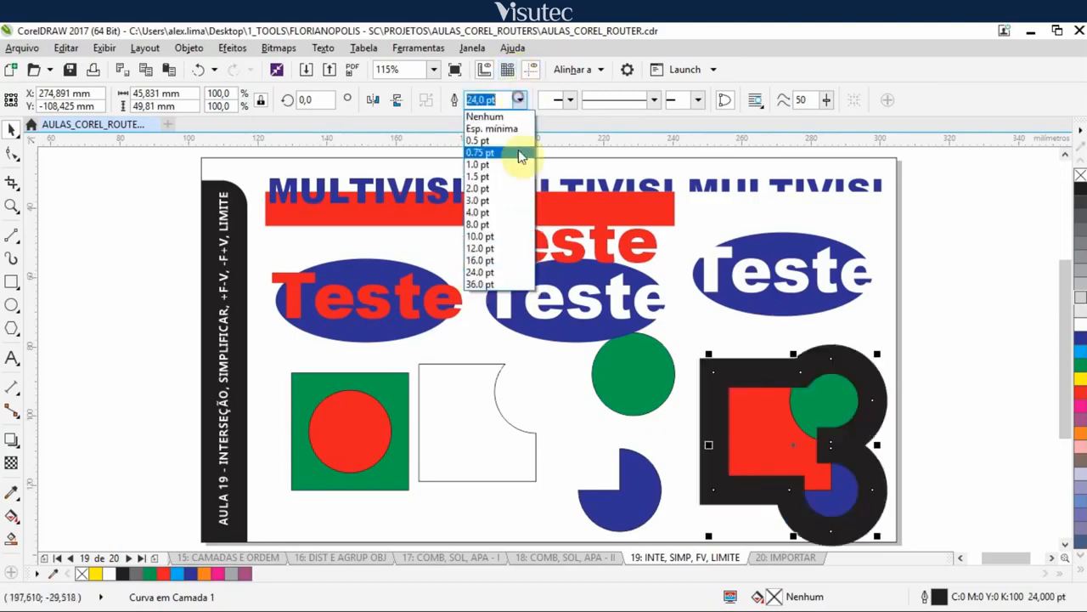
pyautogui.click(499, 260)
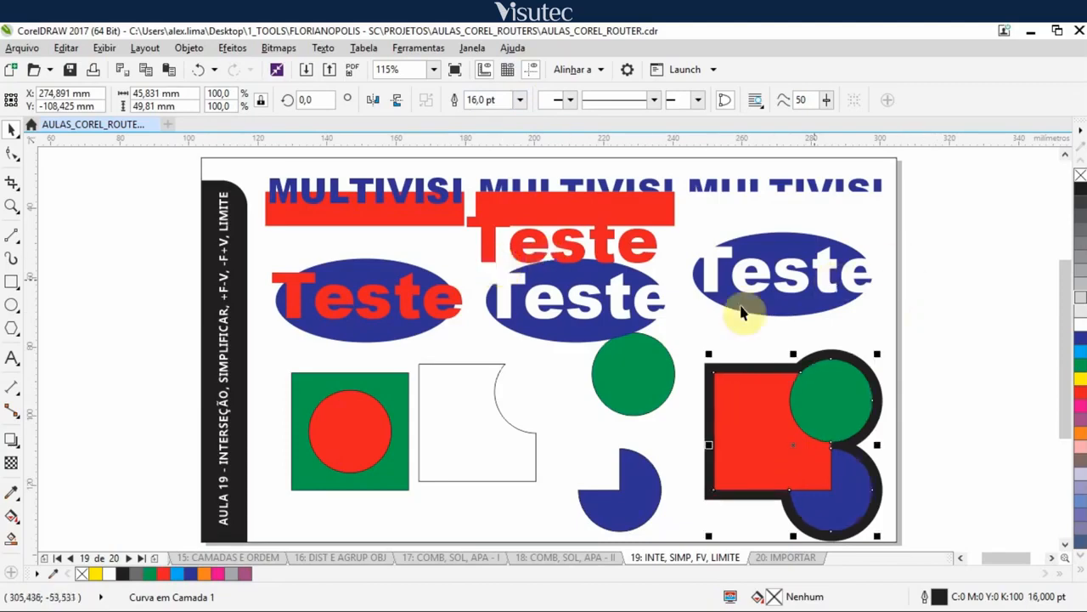
# Try a dotted line style on the boundary outline and restore the solid line.
pyautogui.click(653, 101)
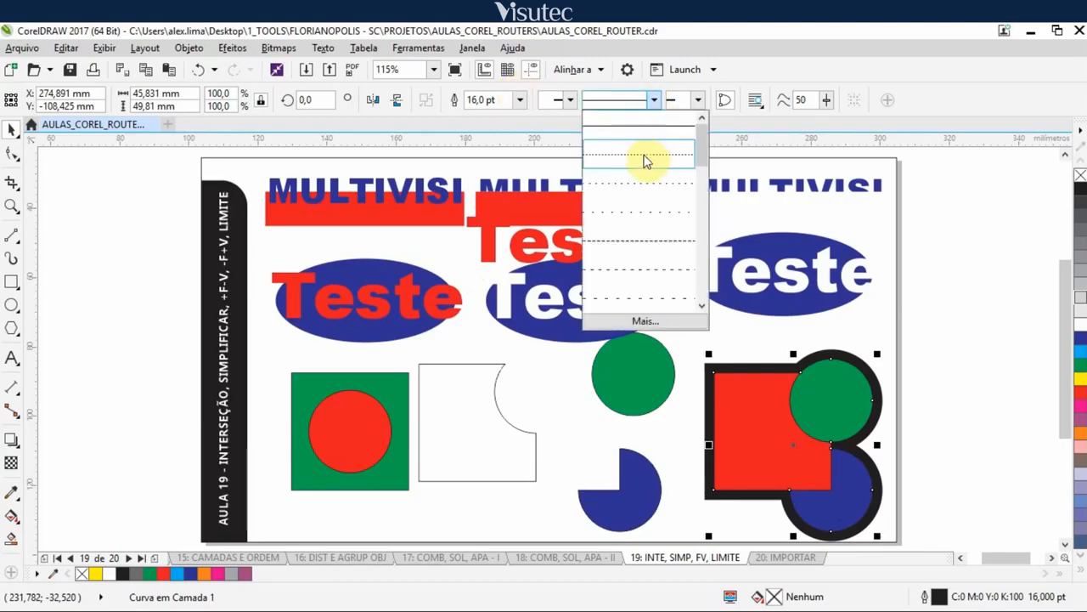
pyautogui.click(641, 153)
pyautogui.click(655, 101)
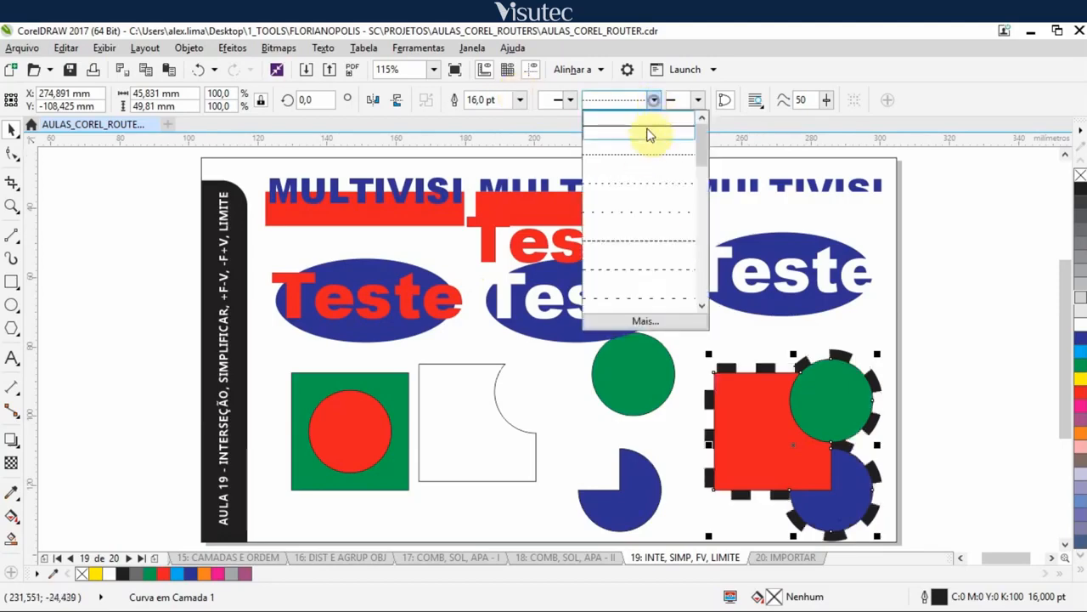
pyautogui.click(646, 131)
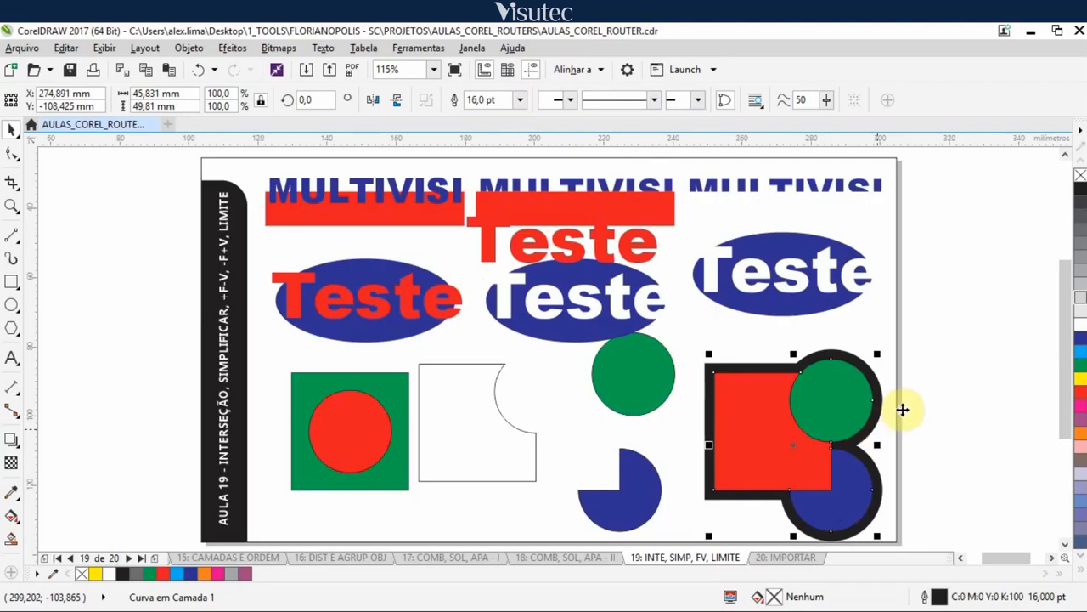
# Give the rightmost green circle a yellow outline 3 pt wide.
pyautogui.click(831, 408)
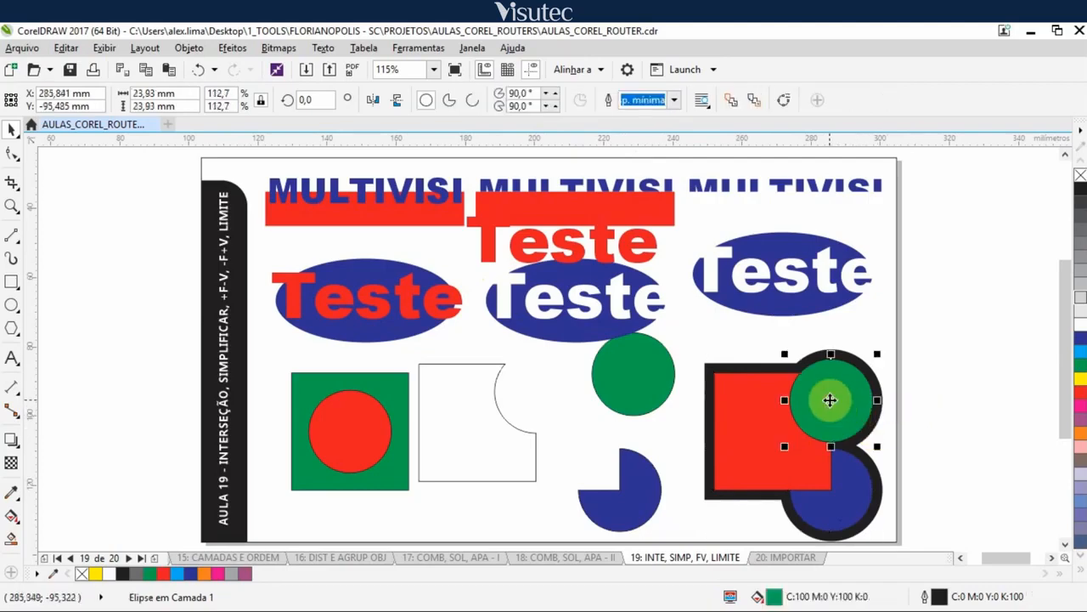
pyautogui.click(676, 100)
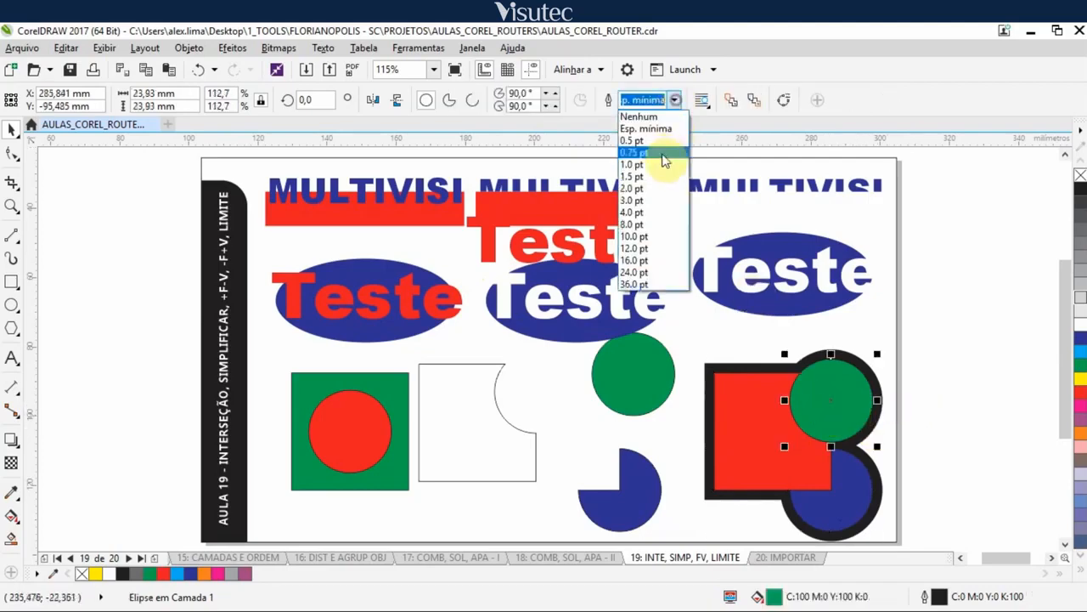
pyautogui.click(646, 201)
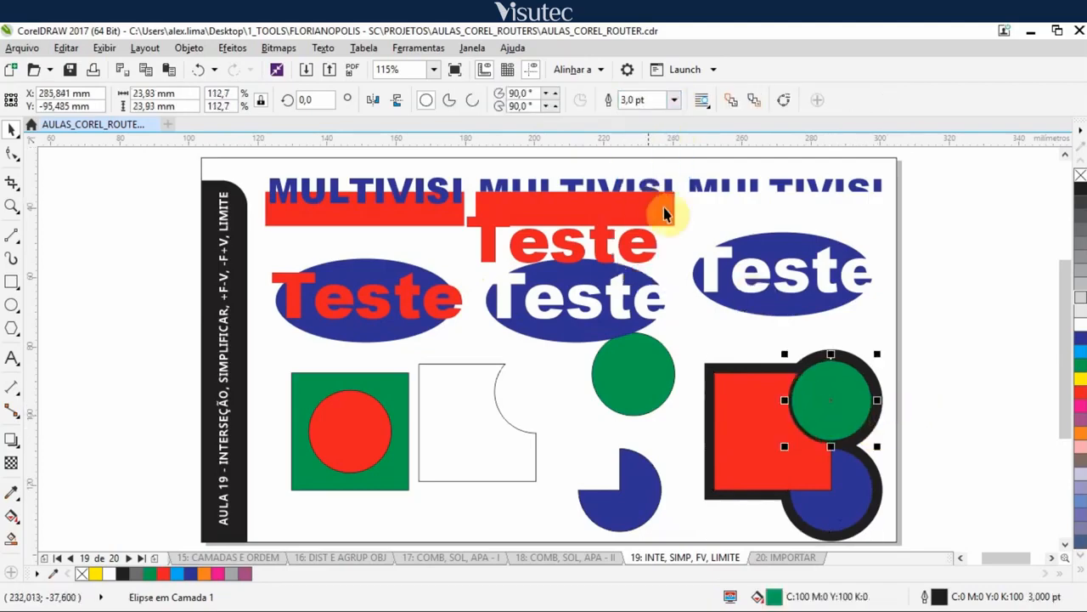
pyautogui.rightClick(1081, 367)
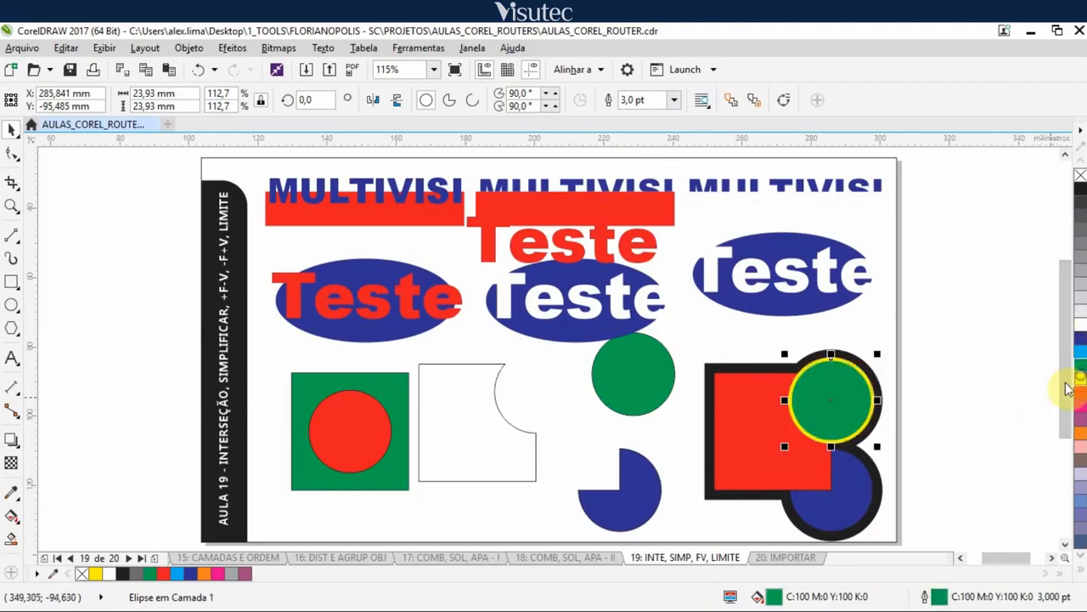
# Give the rightmost red square a light blue outline 8 pt wide.
pyautogui.click(771, 431)
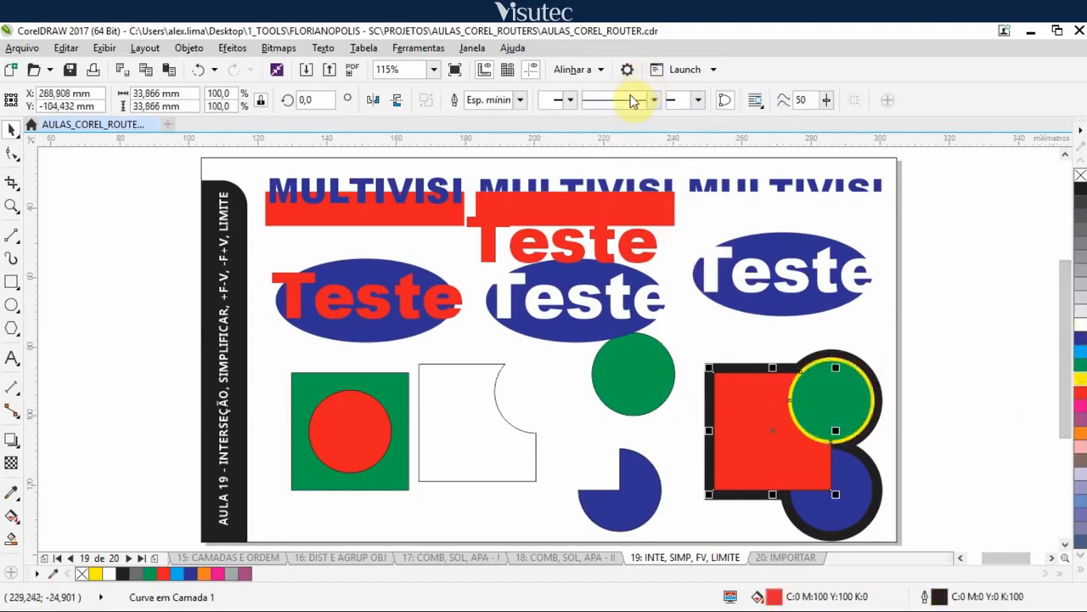
pyautogui.click(521, 100)
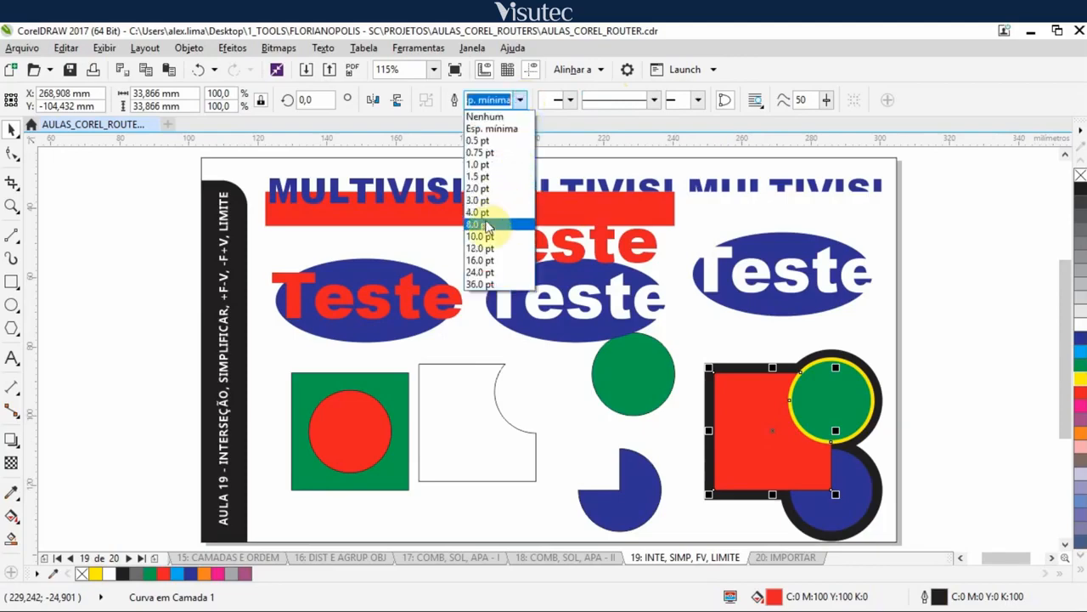
pyautogui.click(485, 221)
pyautogui.rightClick(1080, 355)
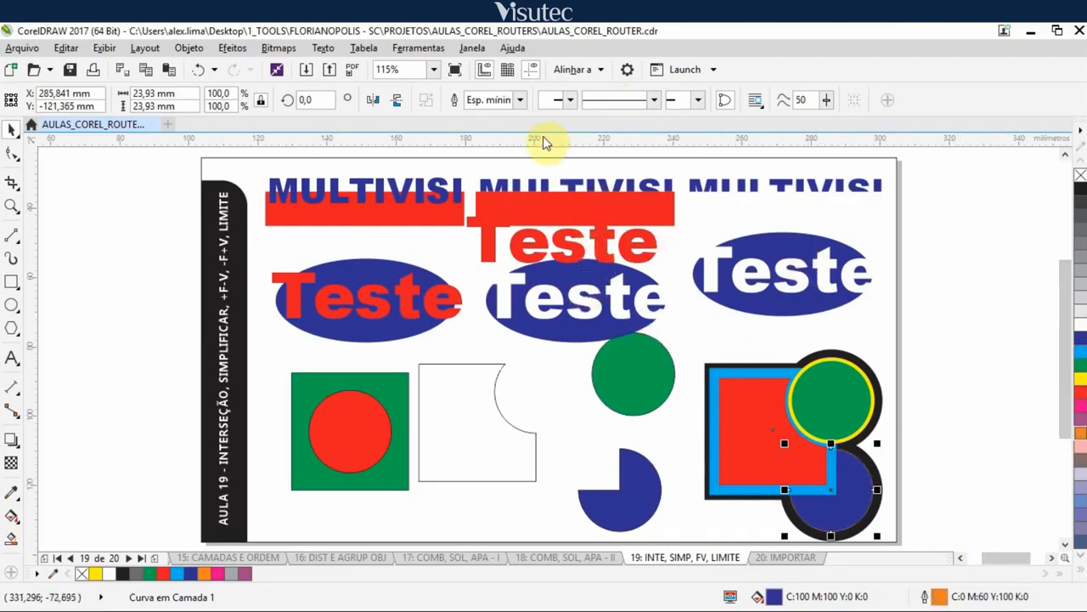
# Give the rightmost blue circle an orange outline 3 pt wide and clear the selection.
pyautogui.click(520, 99)
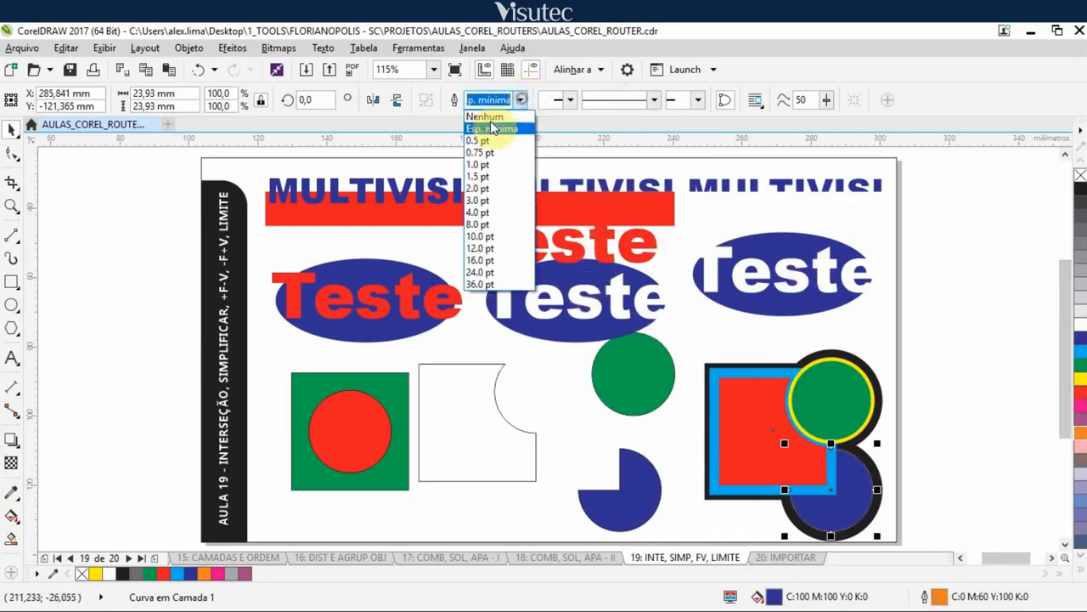
pyautogui.click(478, 200)
pyautogui.click(1014, 421)
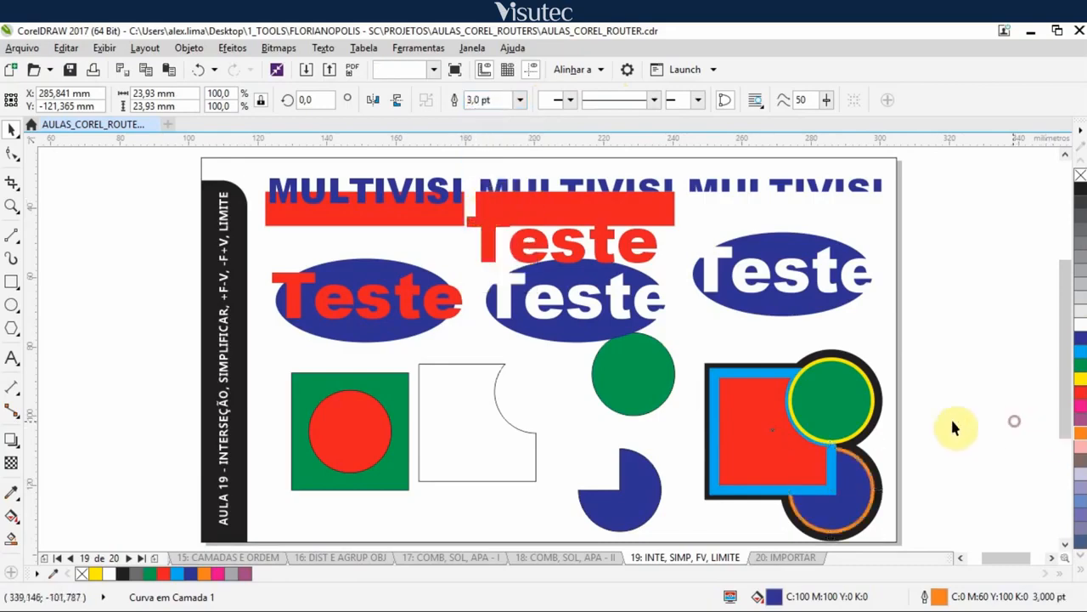